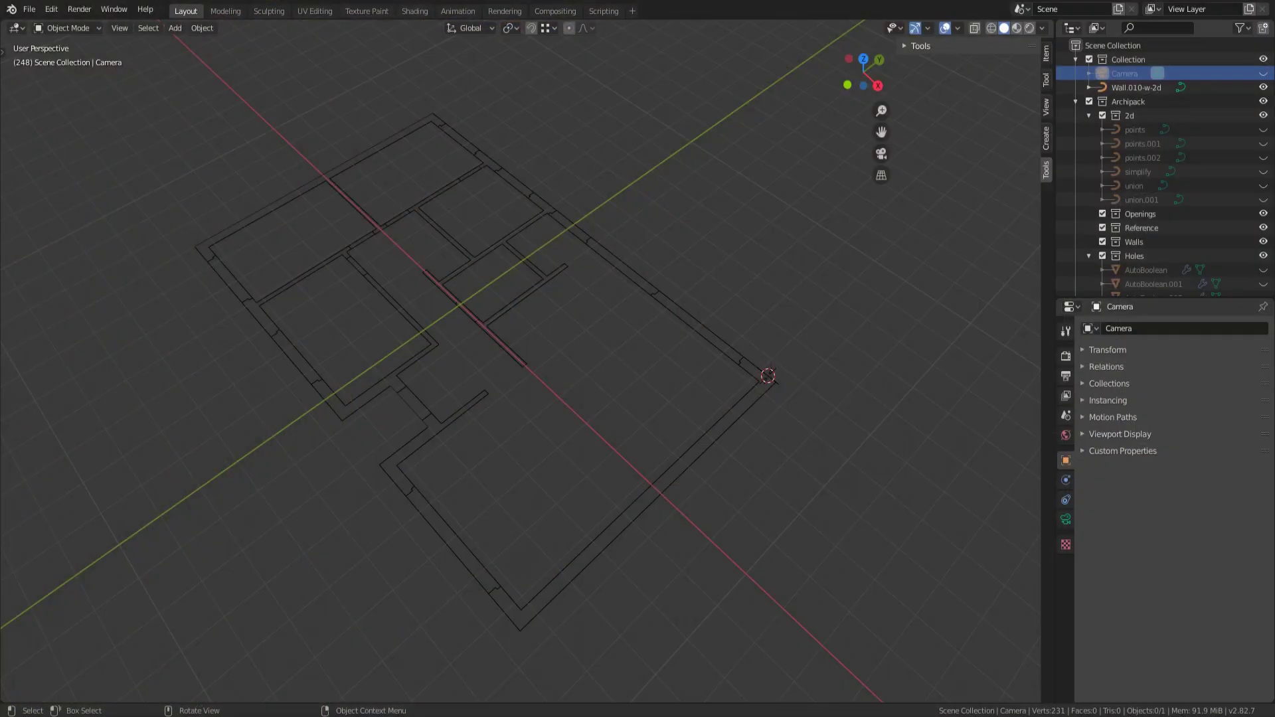
Orbit around the floor plan and select the Wall.010-w-2d curve
middle_drag(653, 205, 673, 206)
click(656, 291)
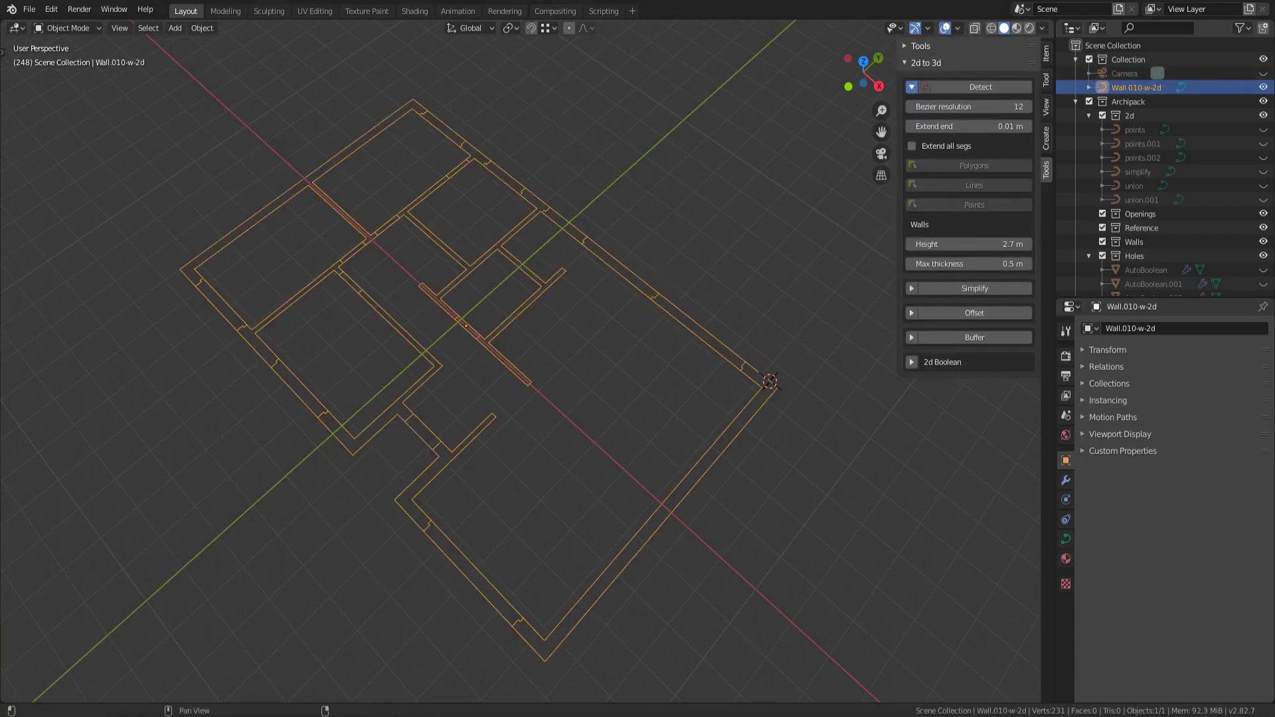
middle_drag(598, 352, 638, 353)
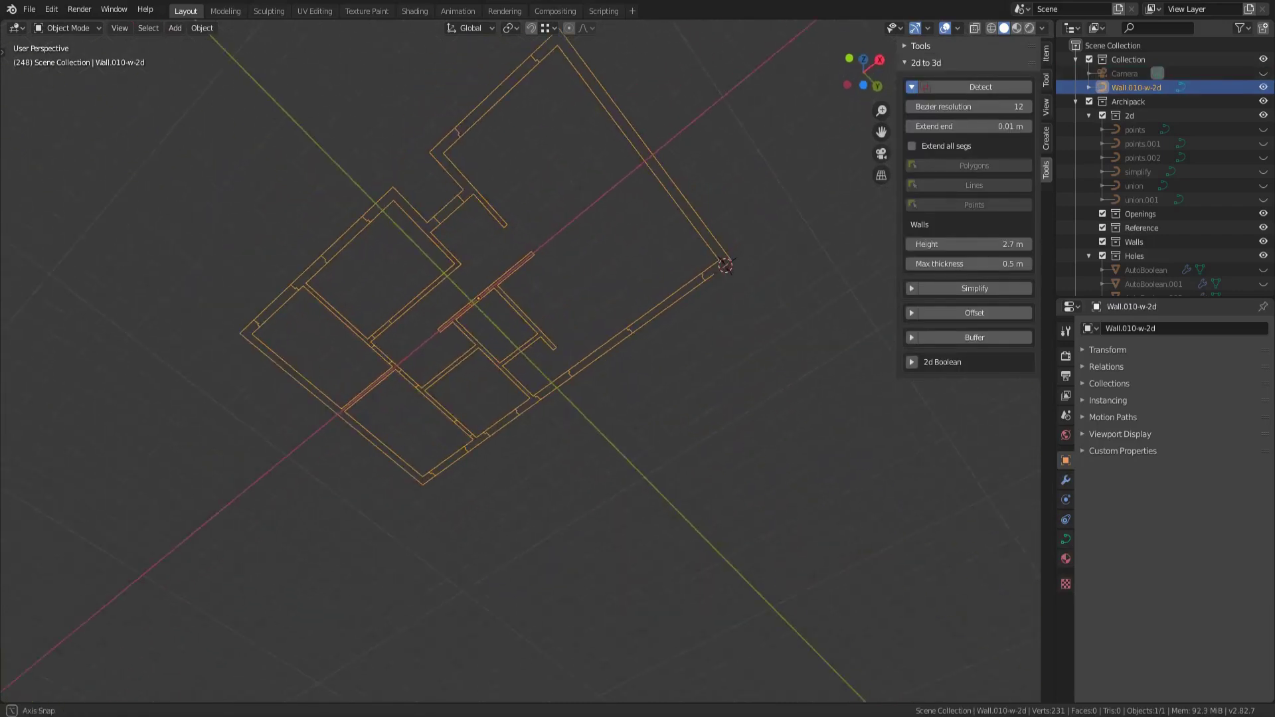
middle_drag(466, 289, 478, 300)
middle_drag(606, 308, 637, 318)
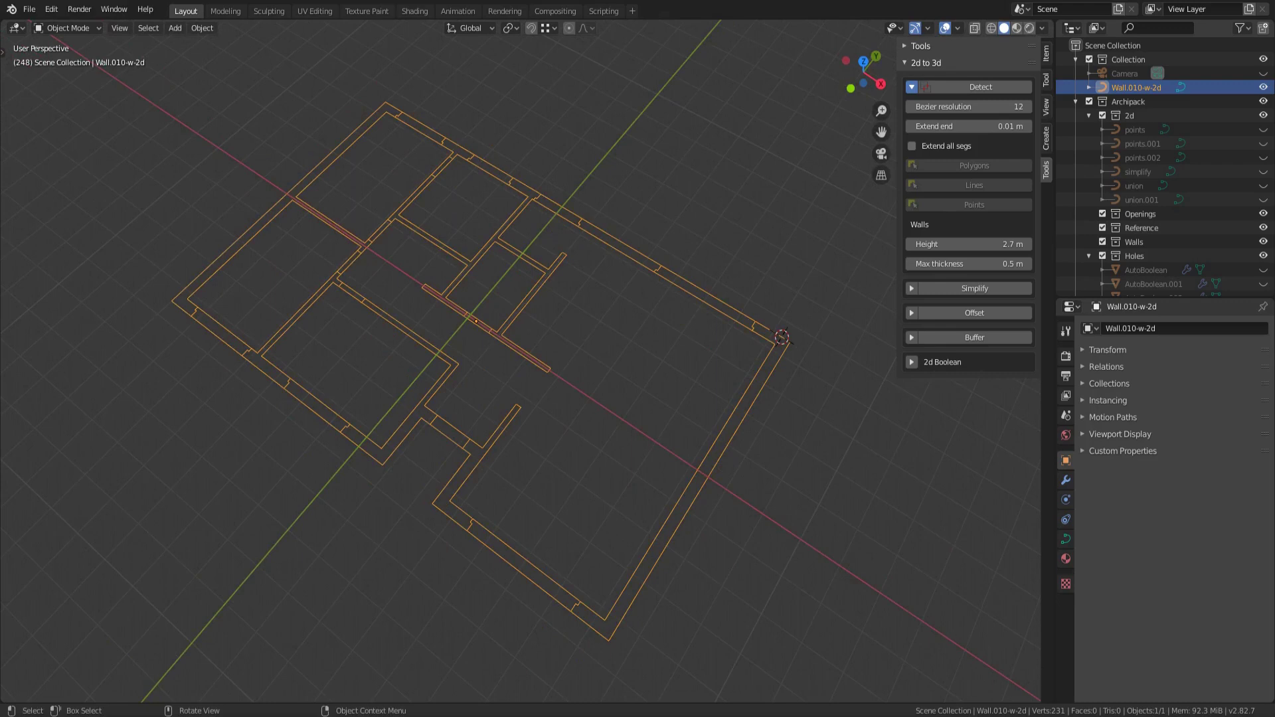
key(shift)
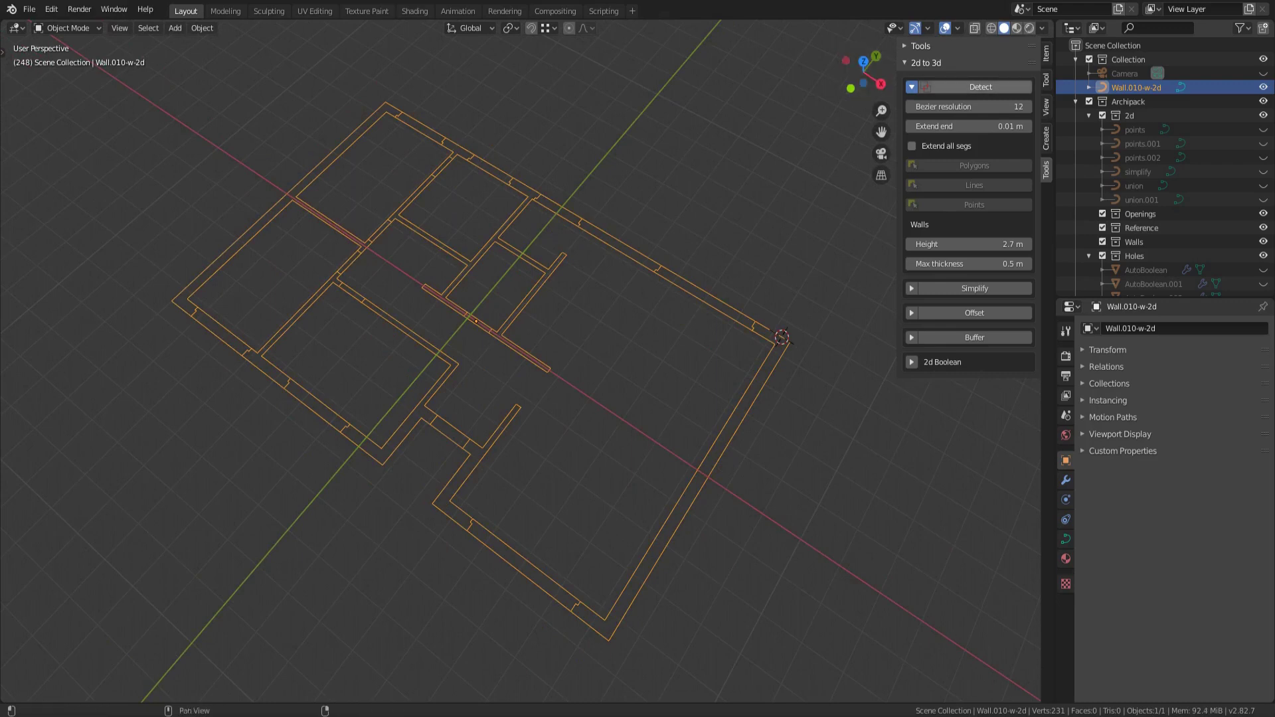
Run Detect, start Polygons picking, and pick the upper-right wall opening
click(982, 87)
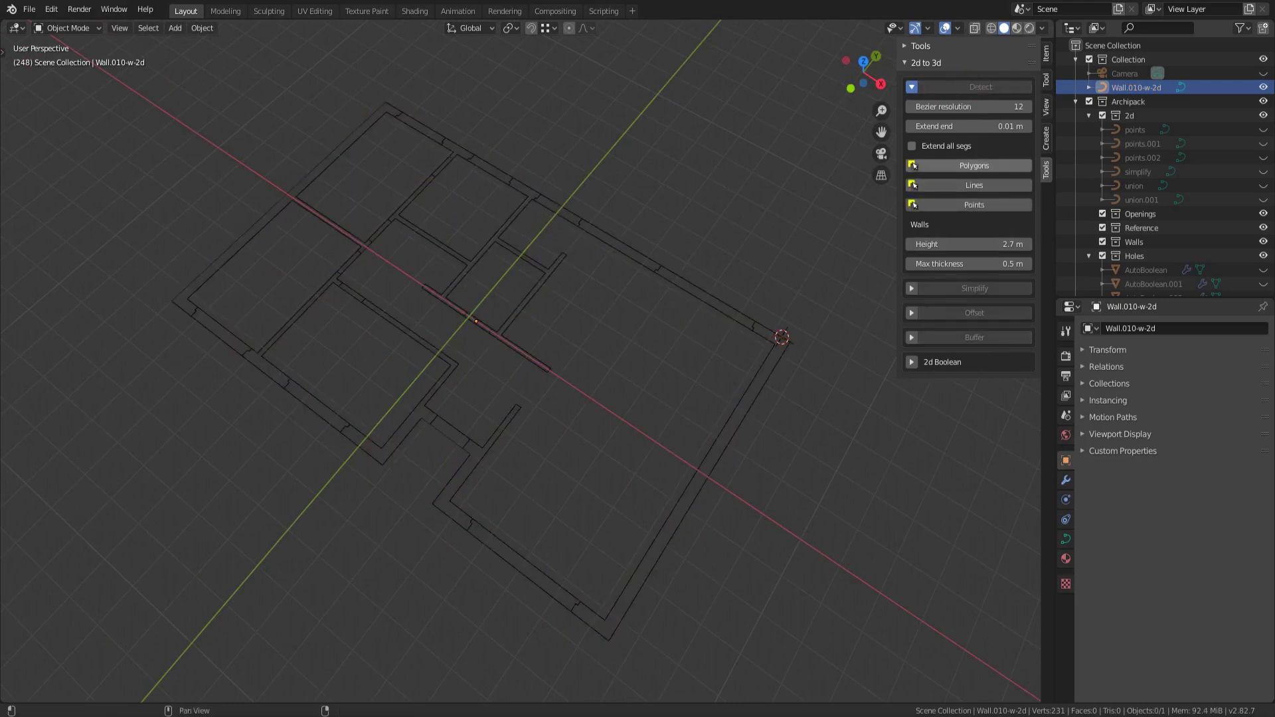
click(973, 167)
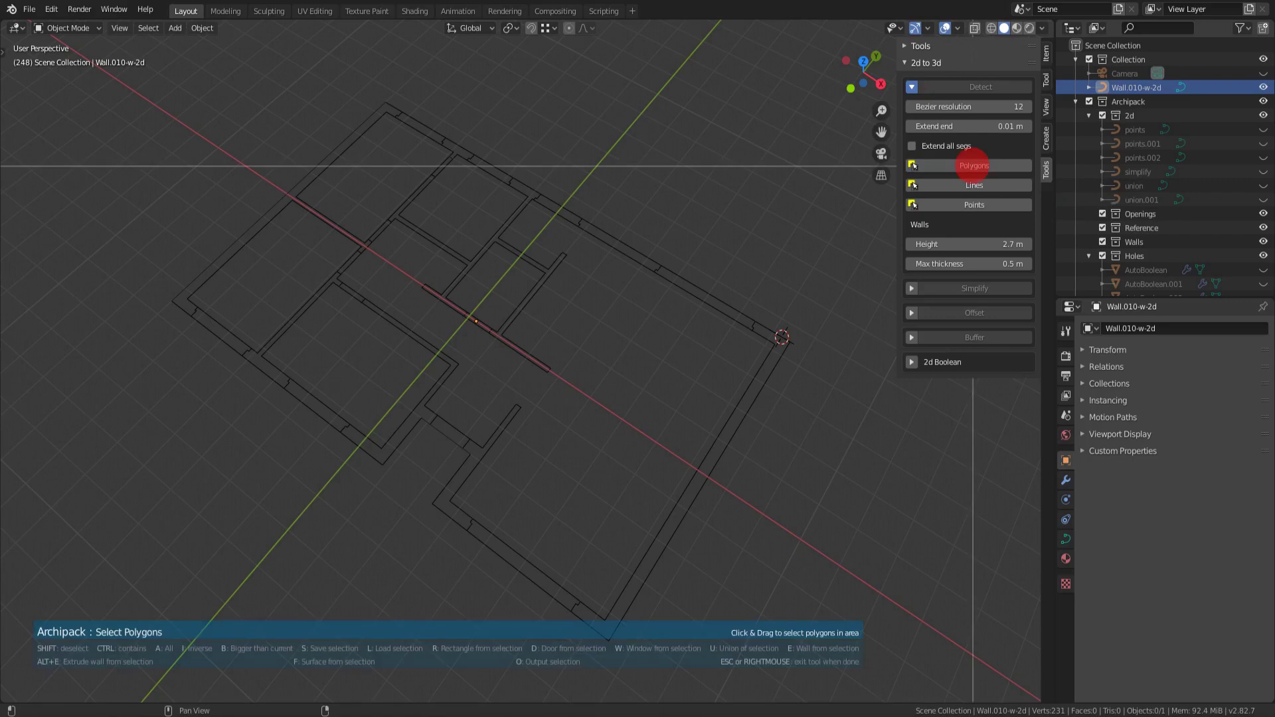
click(705, 296)
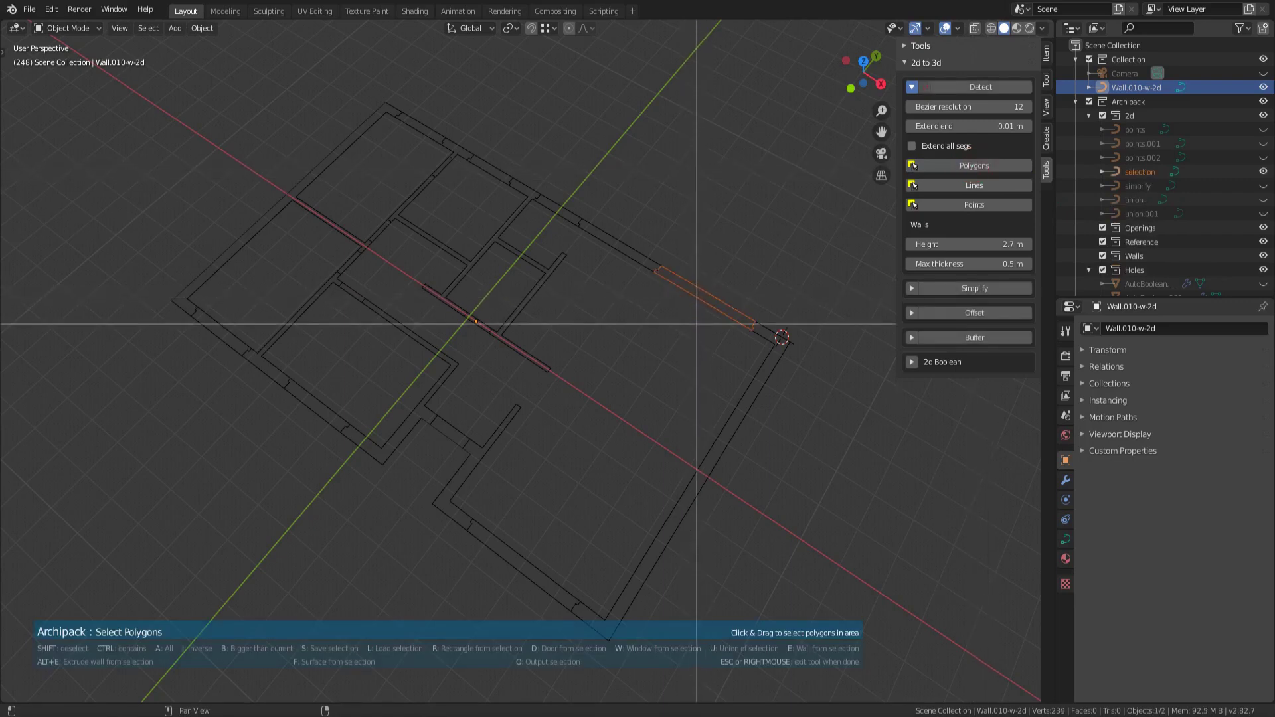
Create windows in the upper-right and lower wall openings
key(w)
click(693, 320)
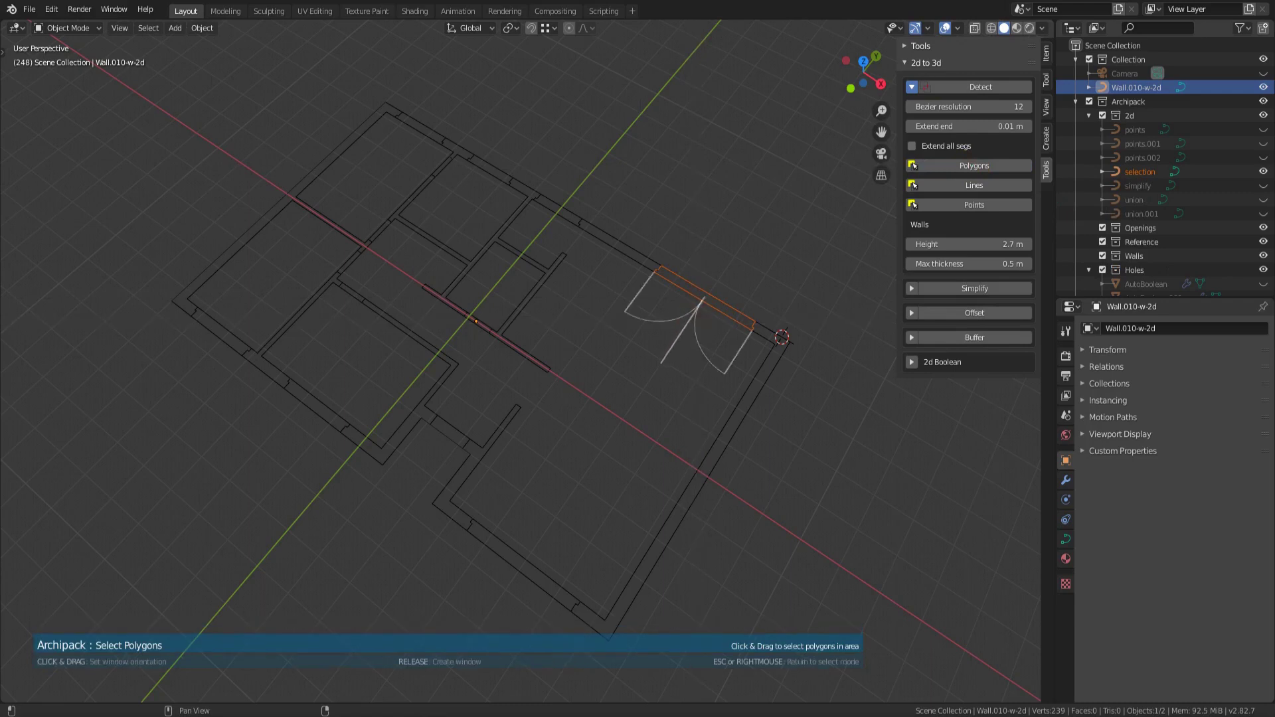
click(532, 571)
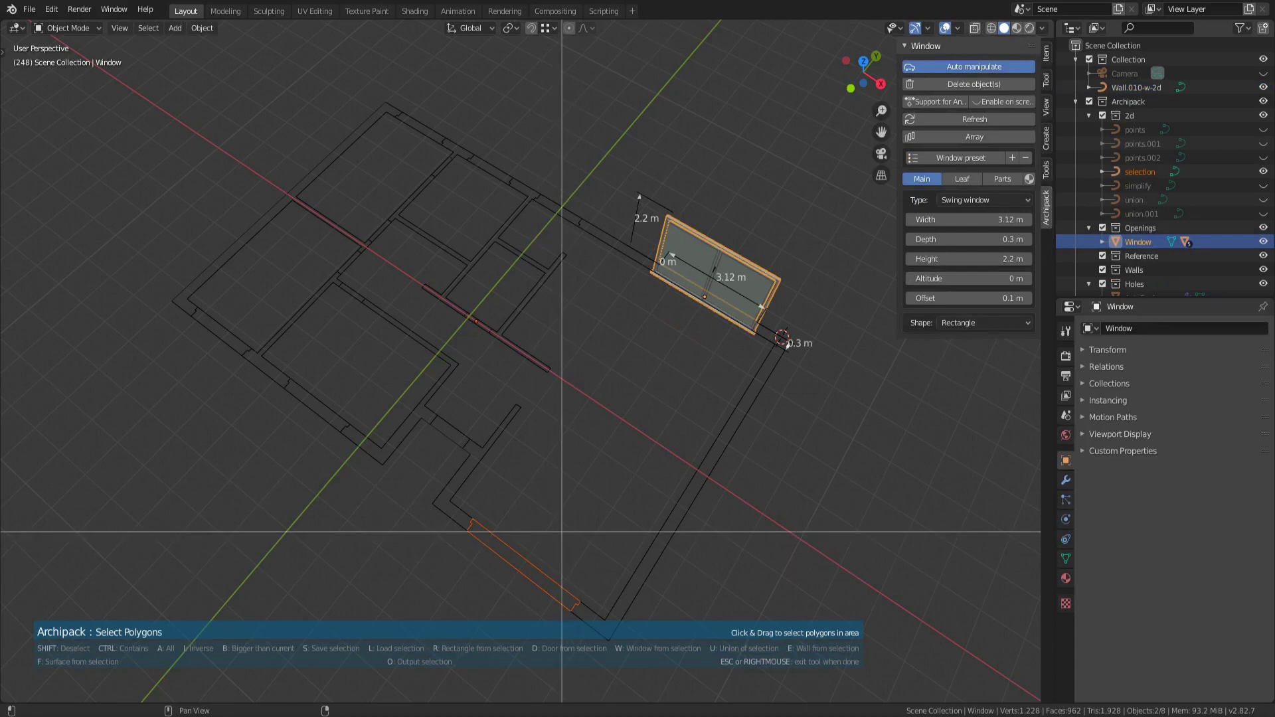
key(w)
click(562, 532)
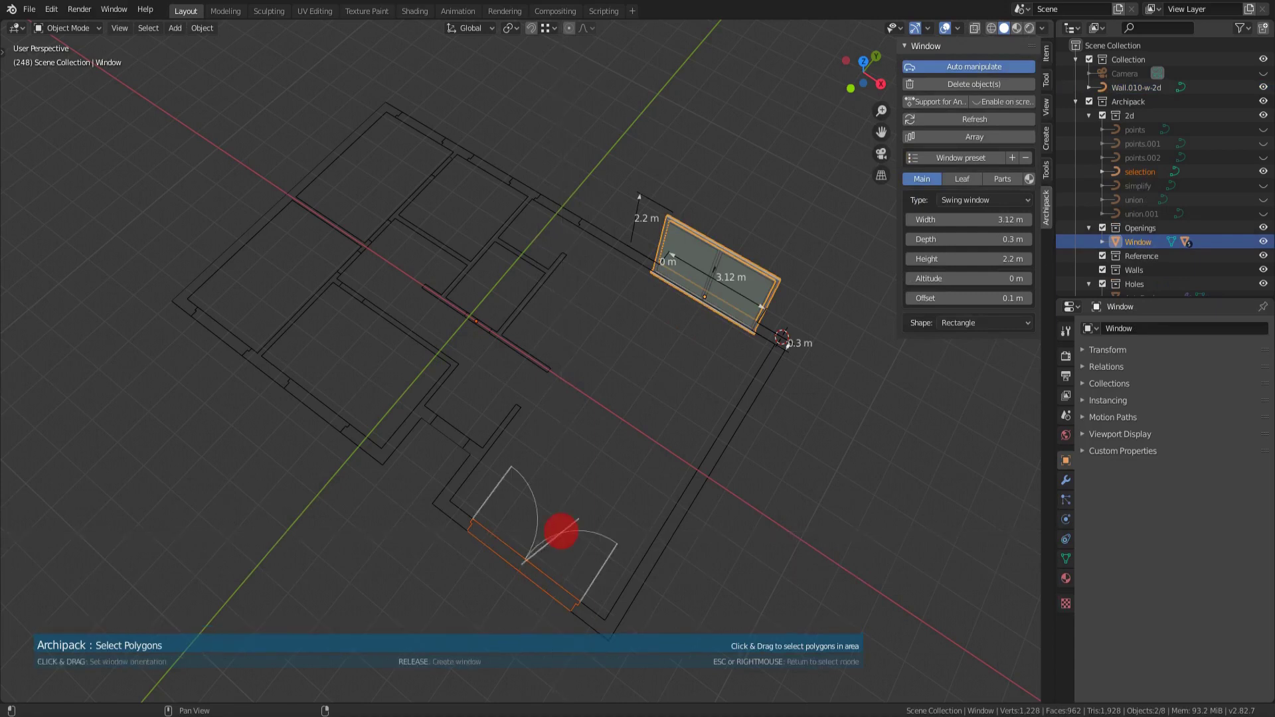
Create windows in the left wall openings
key(w)
click(321, 410)
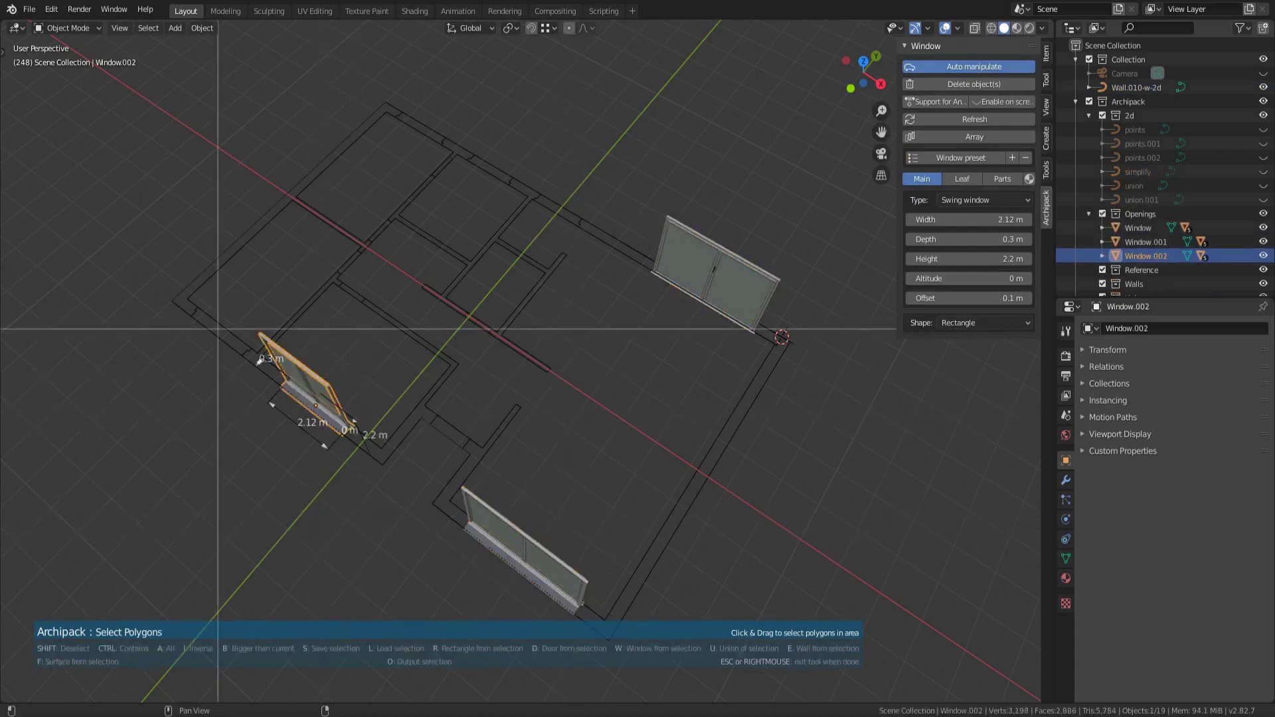
click(214, 329)
key(w)
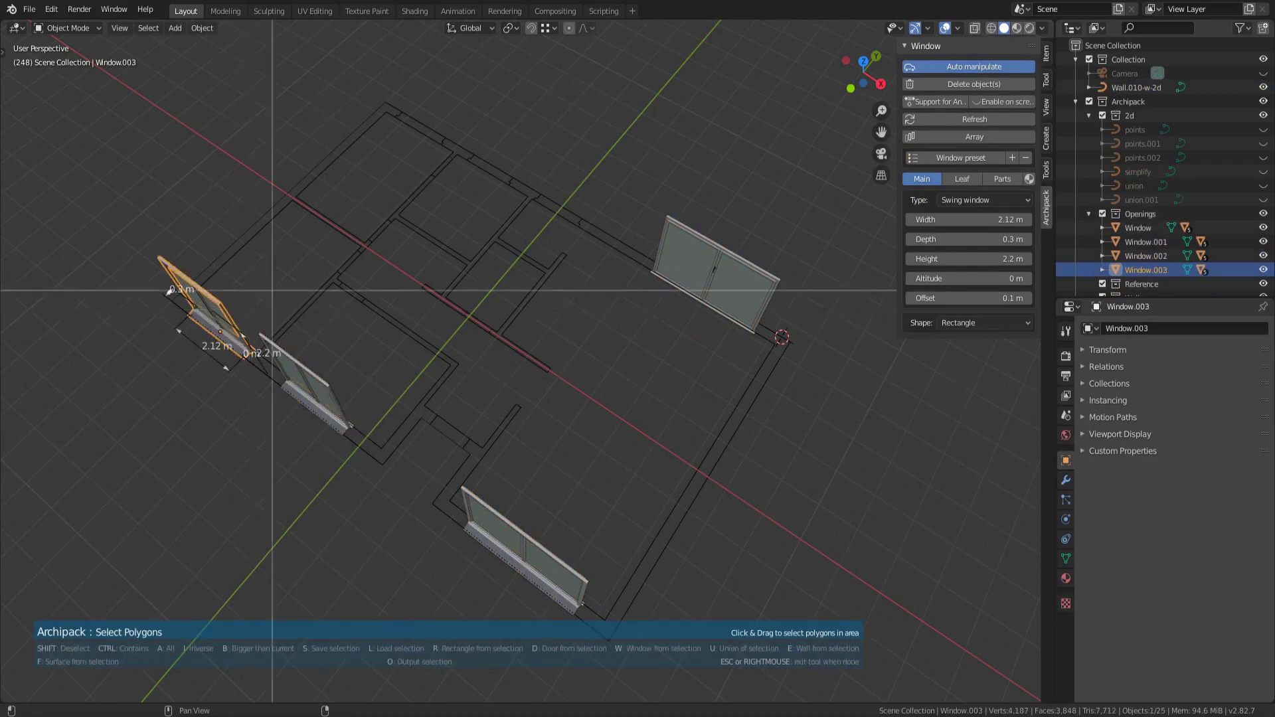
Create the smaller windows along the top wall
click(426, 127)
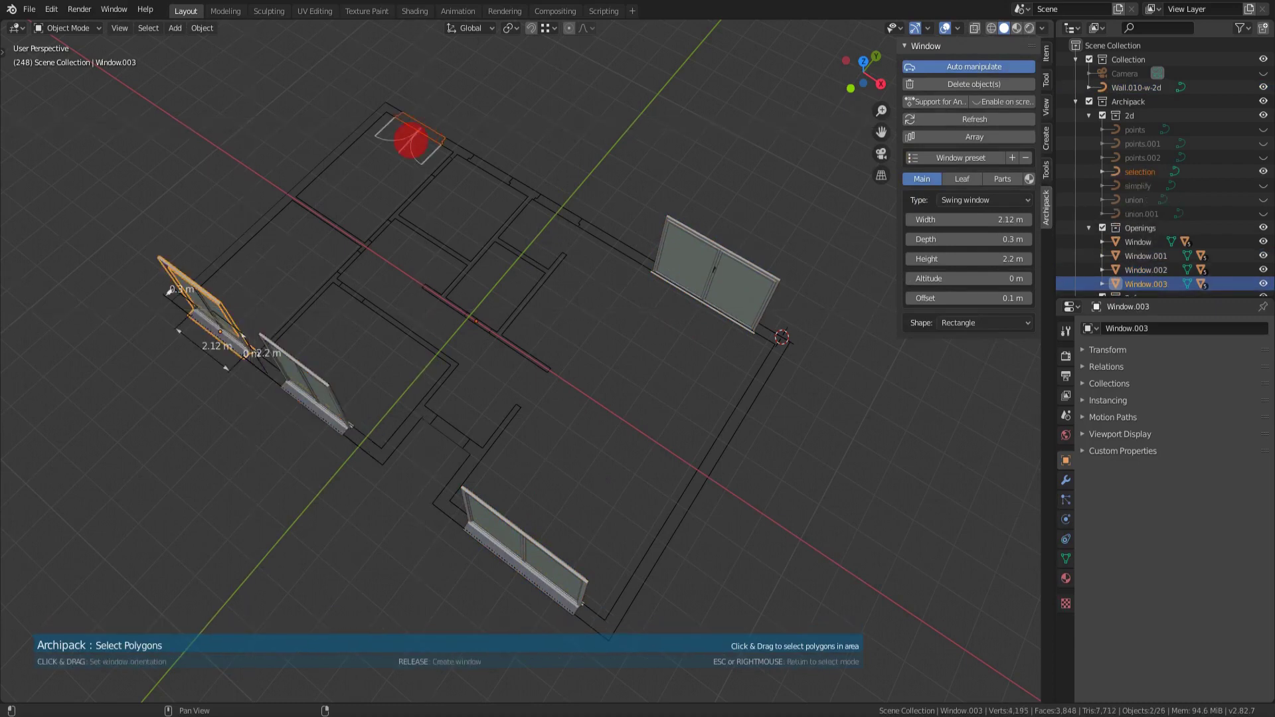
drag(410, 140, 414, 135)
click(476, 197)
click(477, 196)
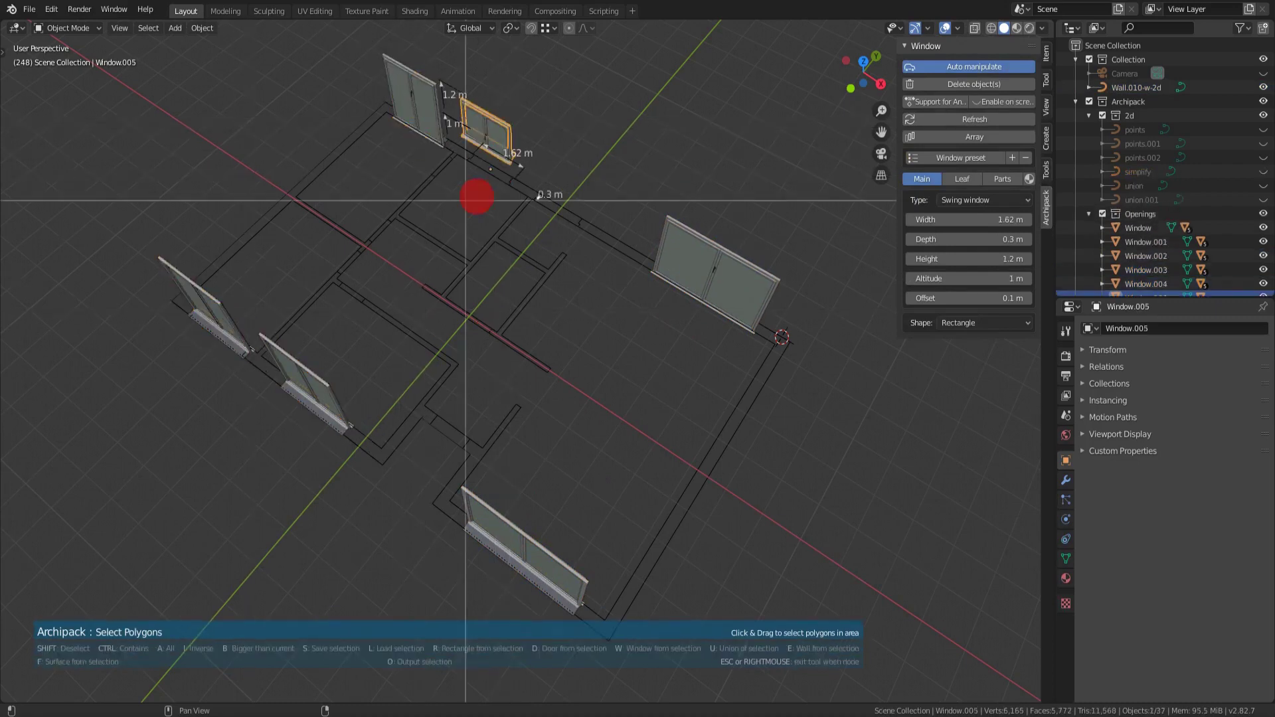
click(549, 226)
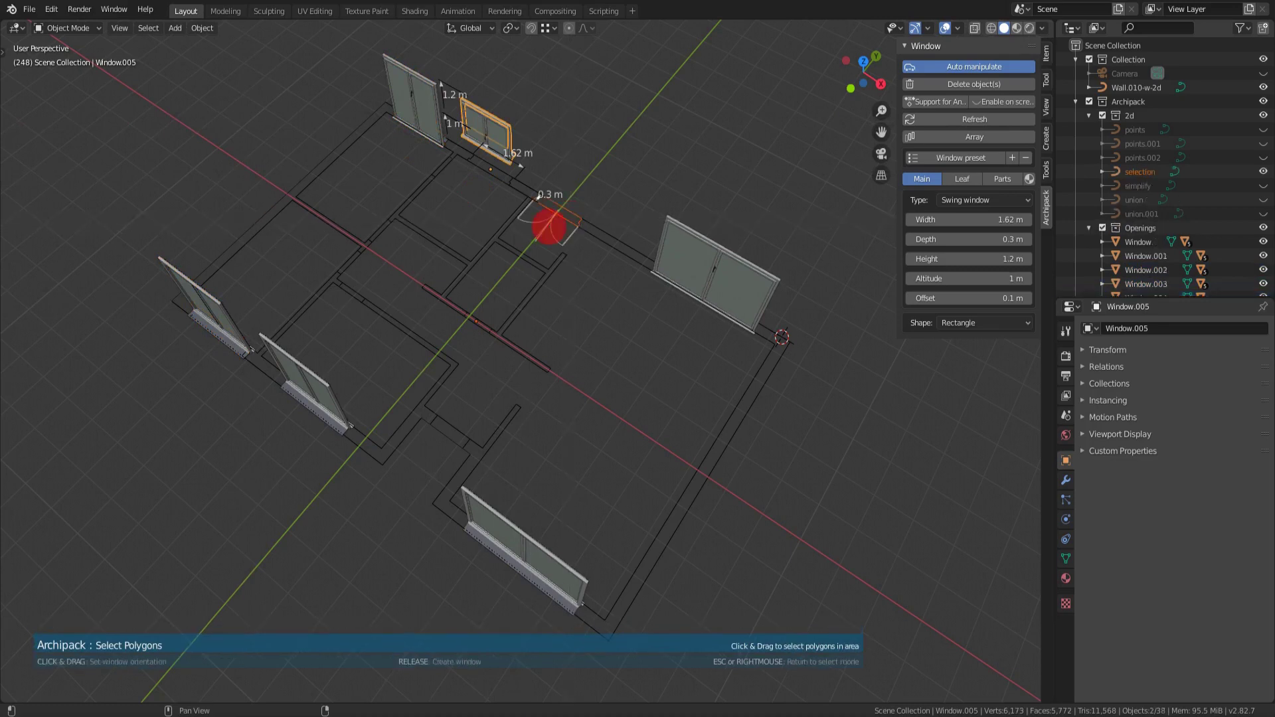
Create the first two interior doors with their swing set
click(376, 235)
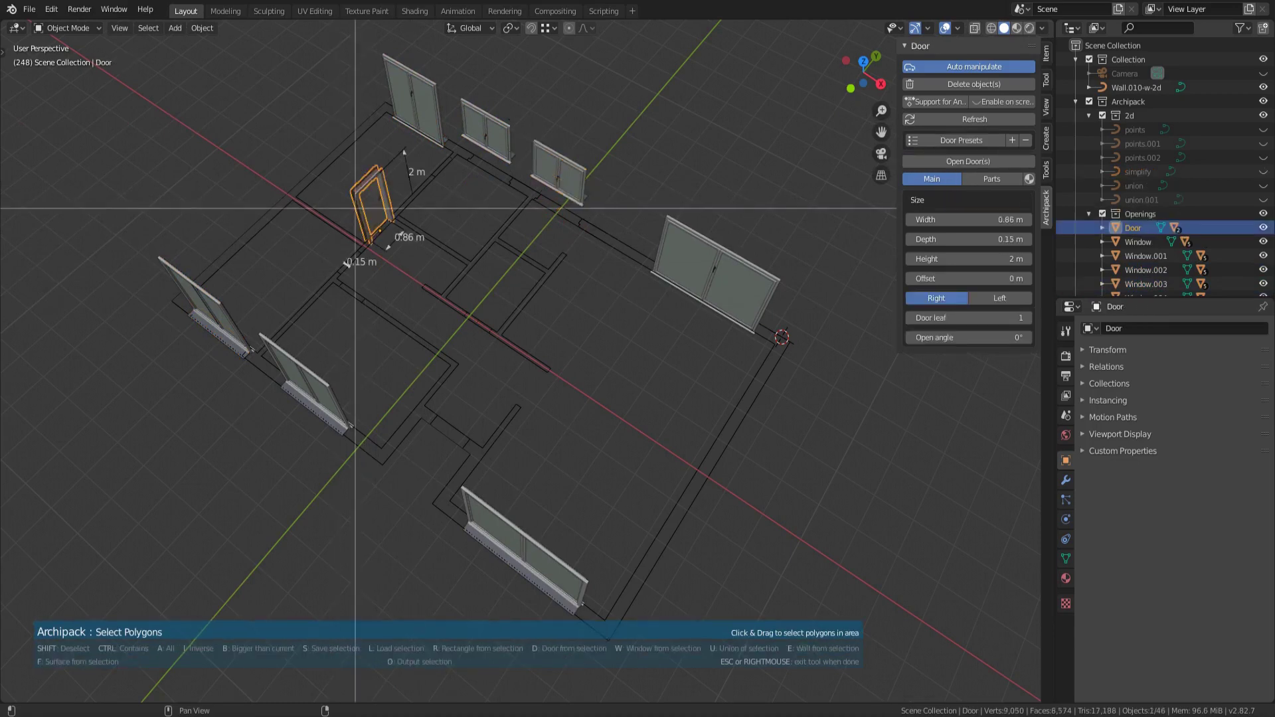
click(442, 166)
click(446, 192)
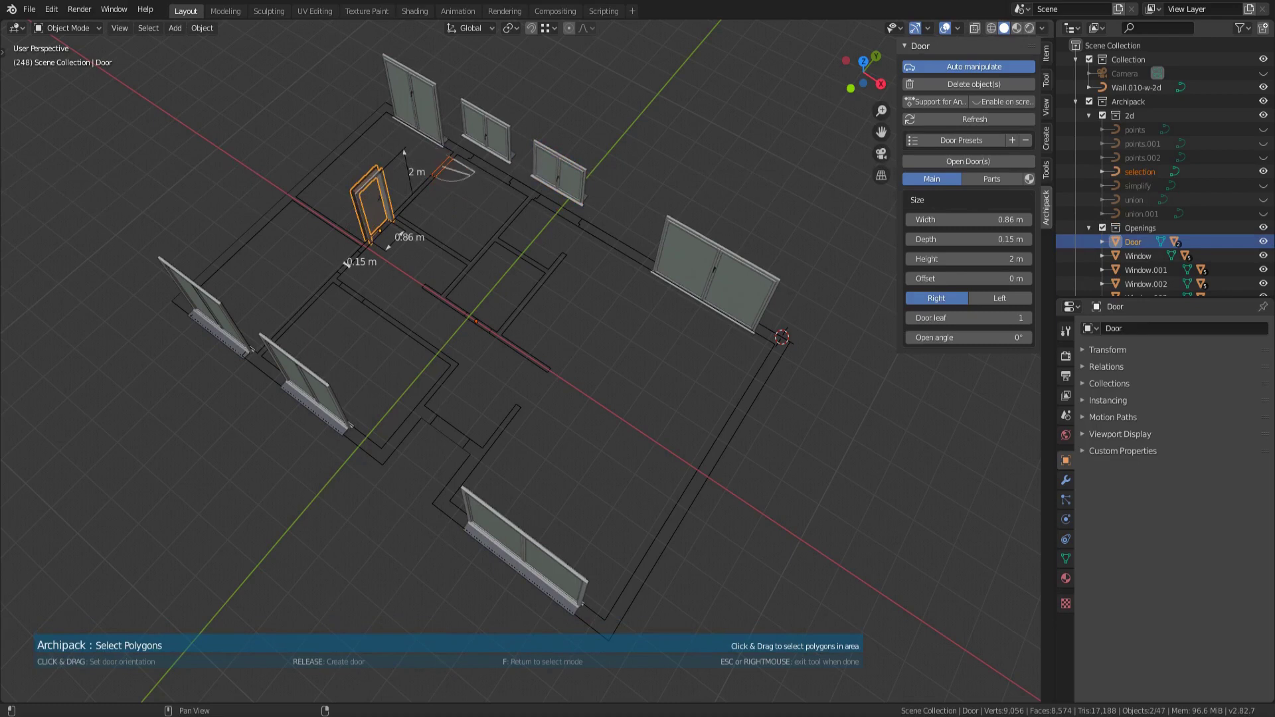
drag(387, 246, 408, 282)
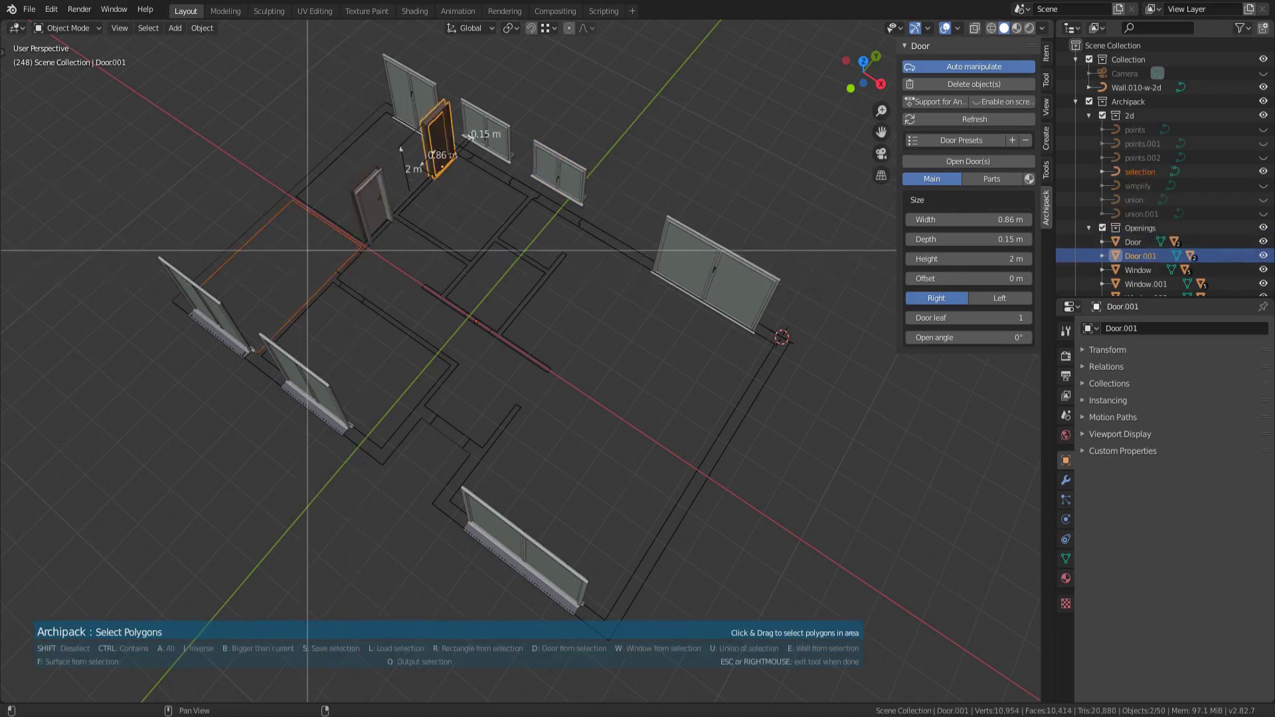
Create doors in the short openings on the left walls
click(348, 260)
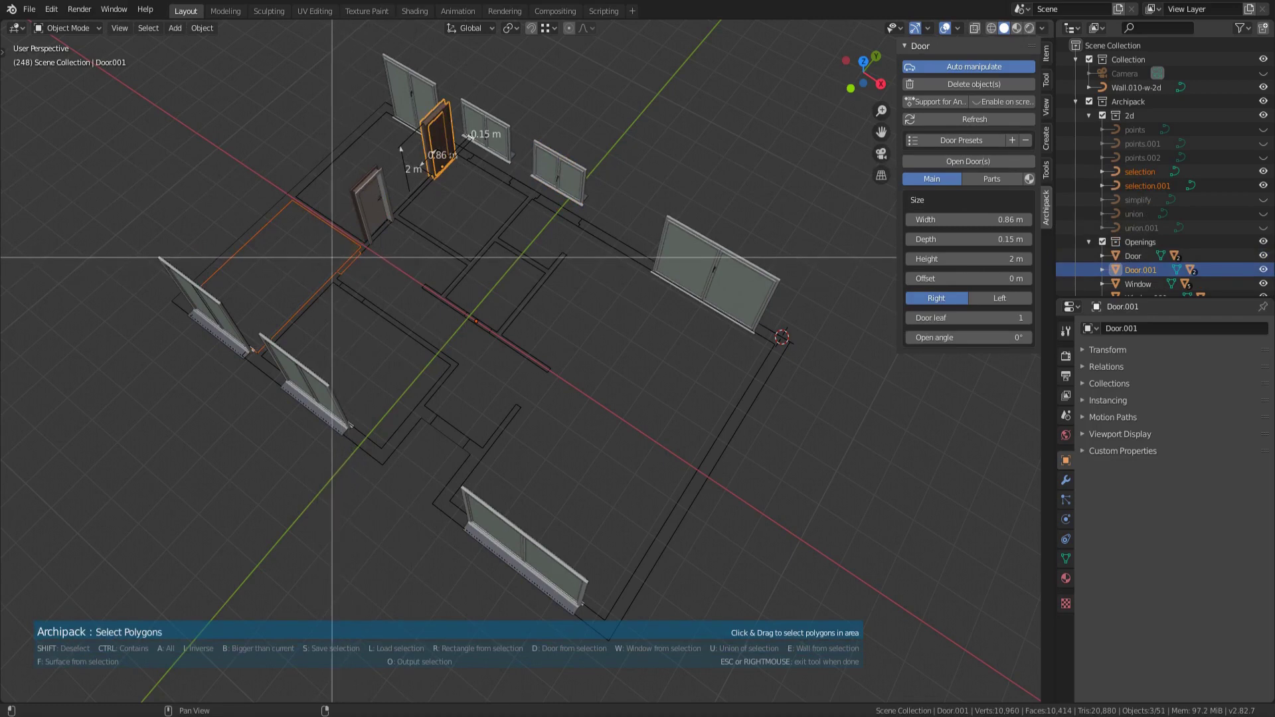
click(330, 251)
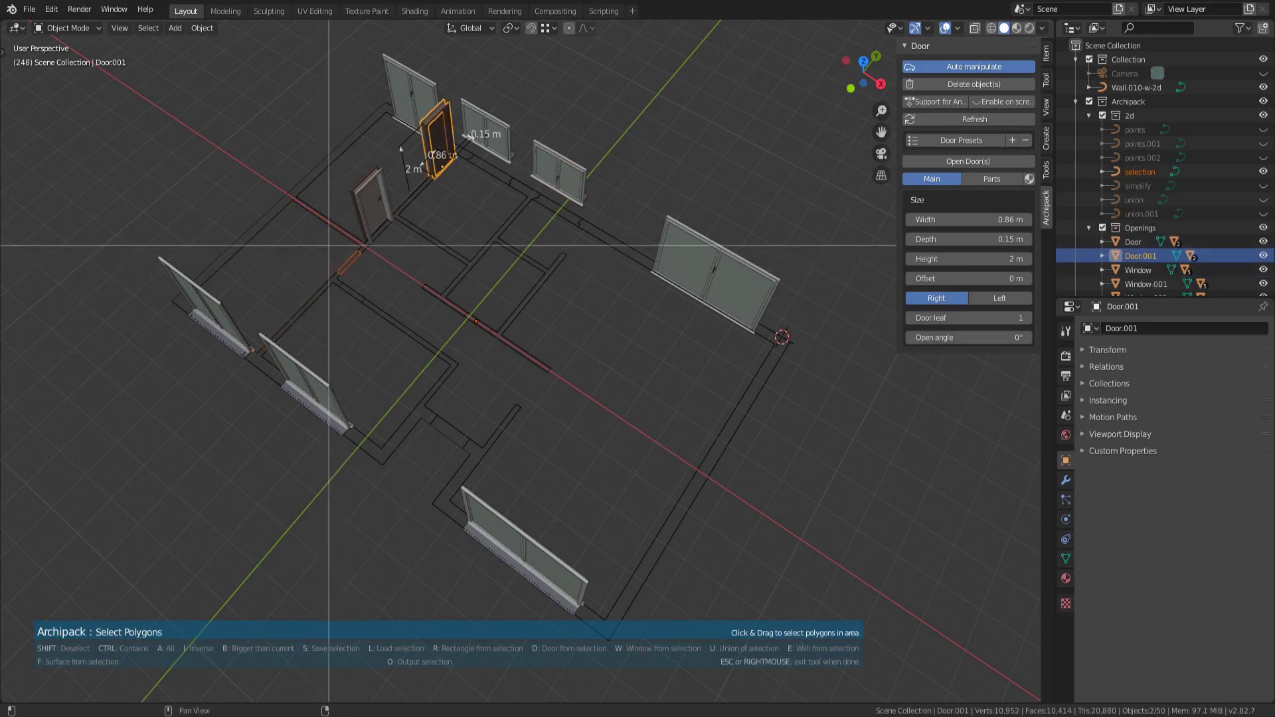
key(d)
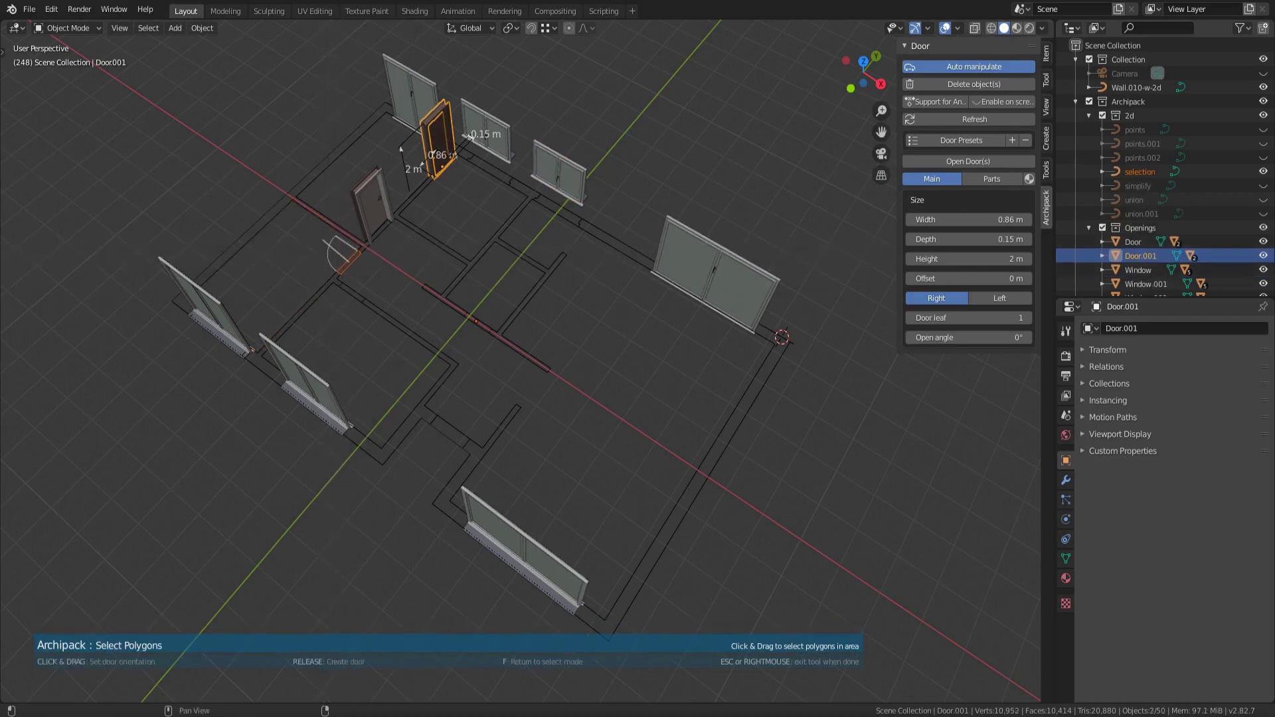
click(348, 285)
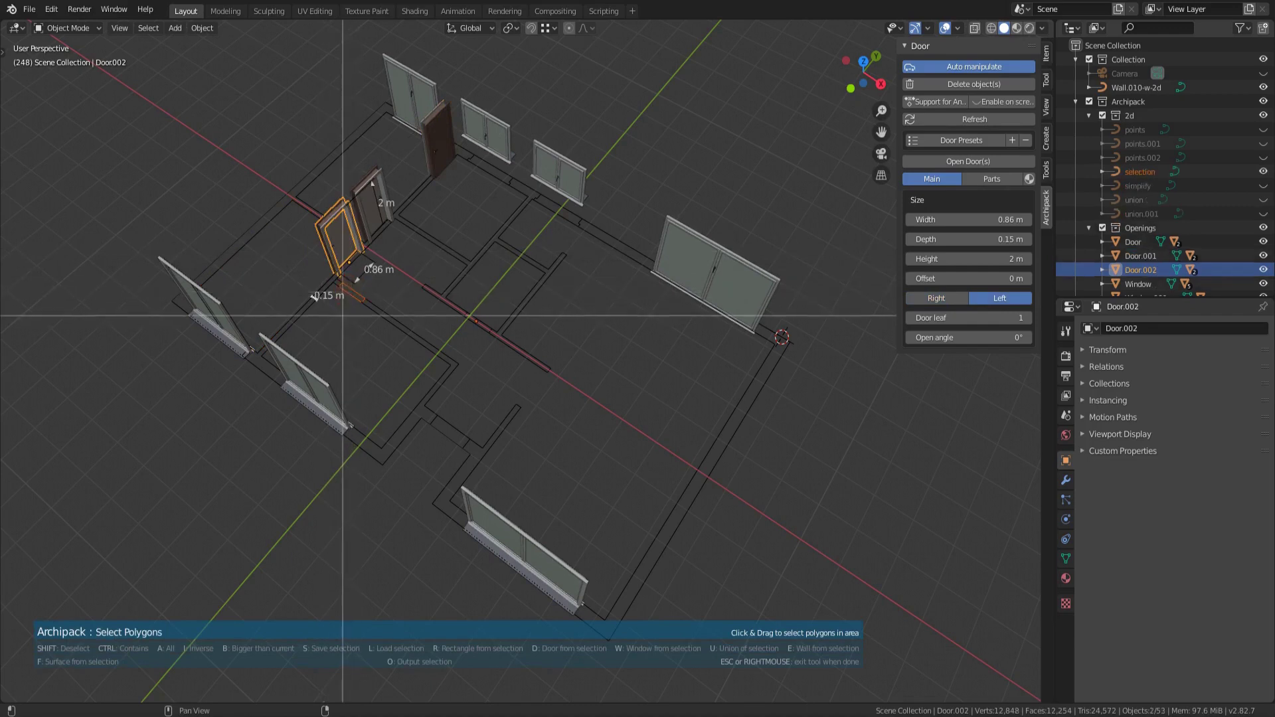
key(d)
click(341, 310)
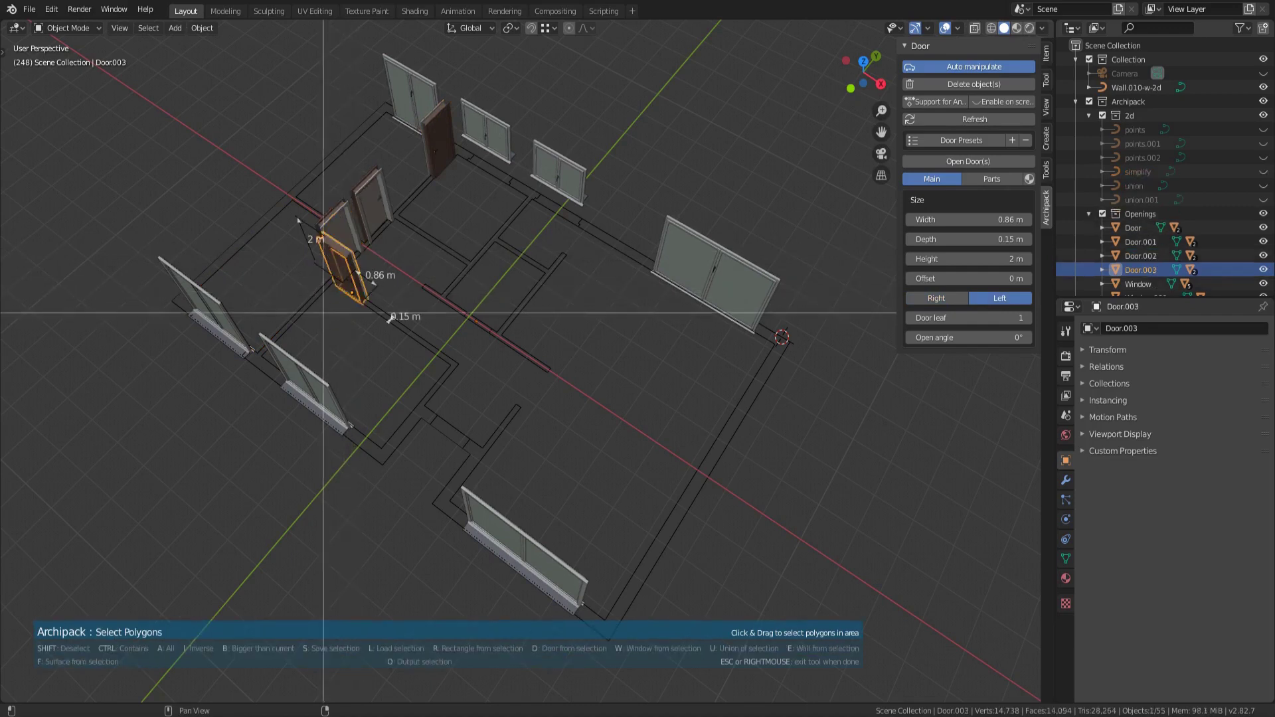
Create the central door and the wider 1.06 m door near the lower wall
key(d)
click(489, 290)
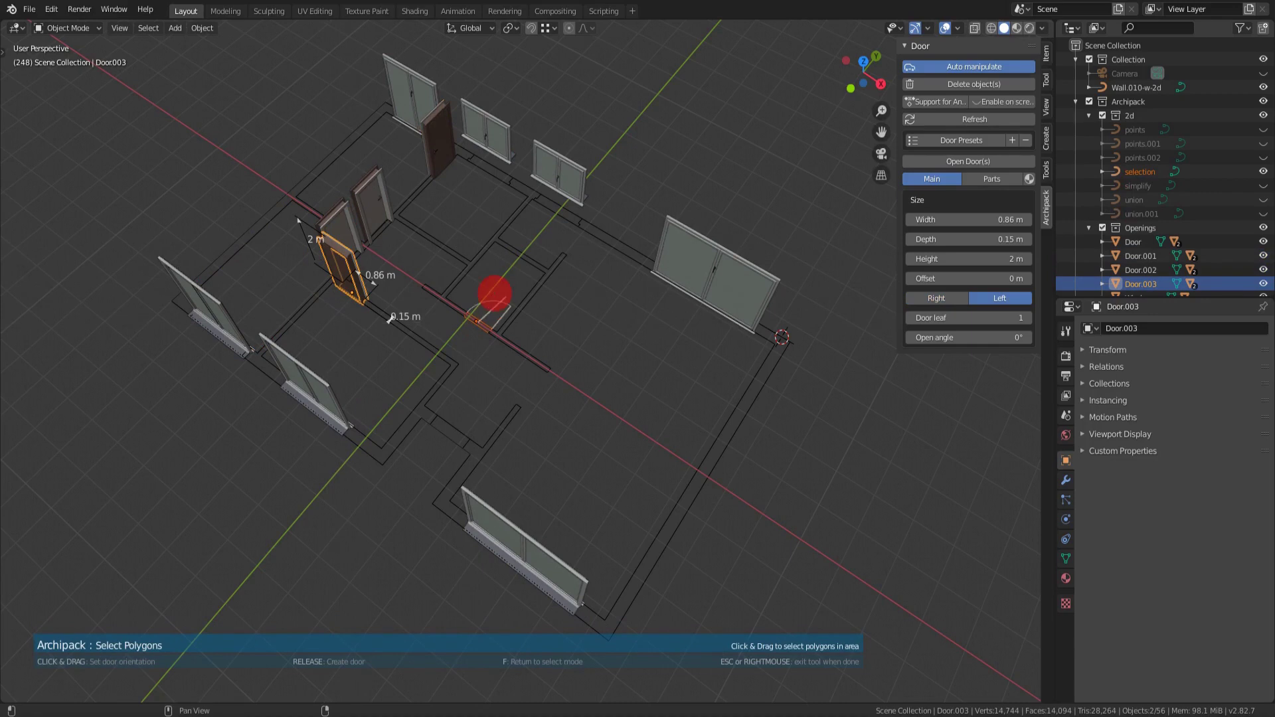
click(454, 434)
key(d)
drag(454, 434, 468, 394)
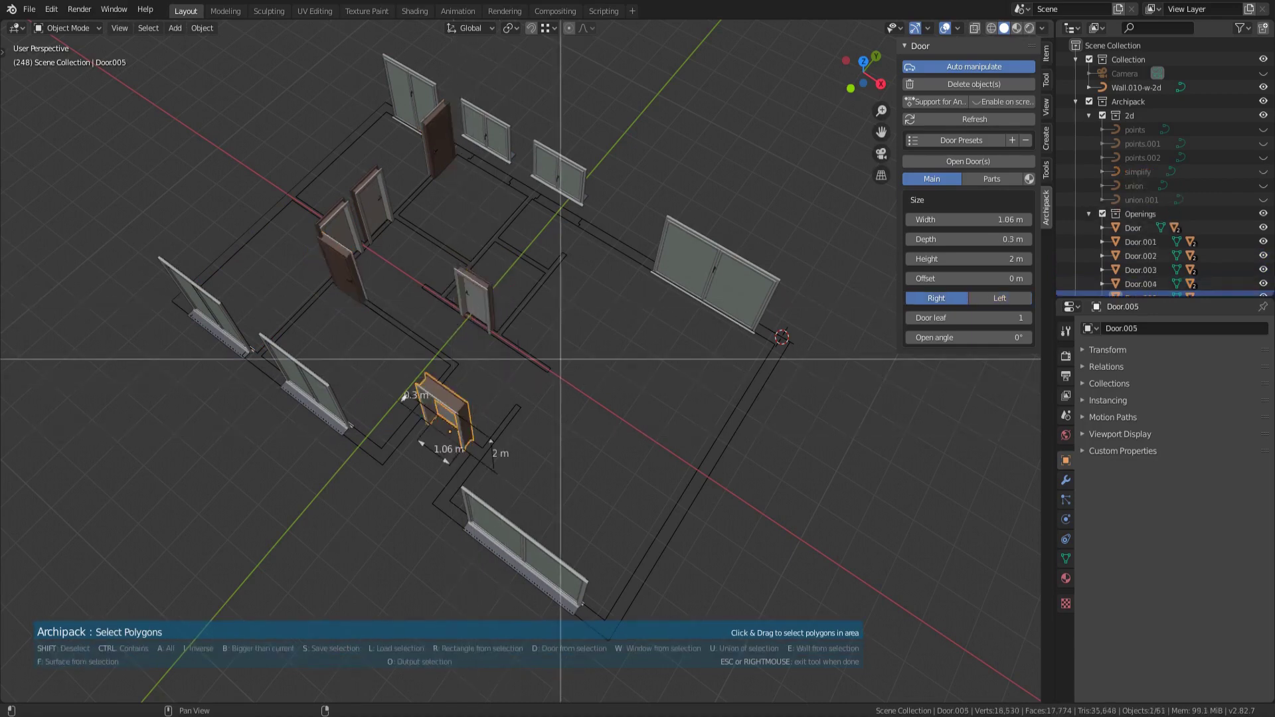
Pick every room outline plus the house's outer outline
click(623, 335)
click(515, 278)
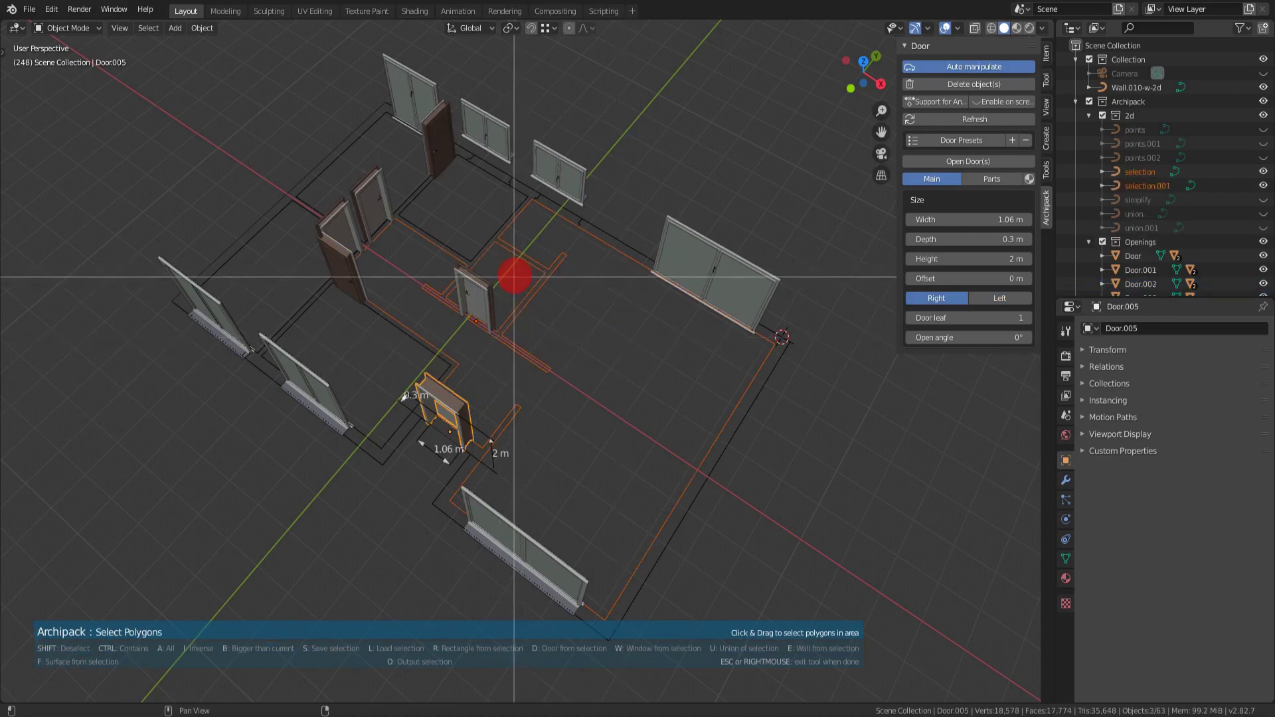
click(478, 214)
click(385, 160)
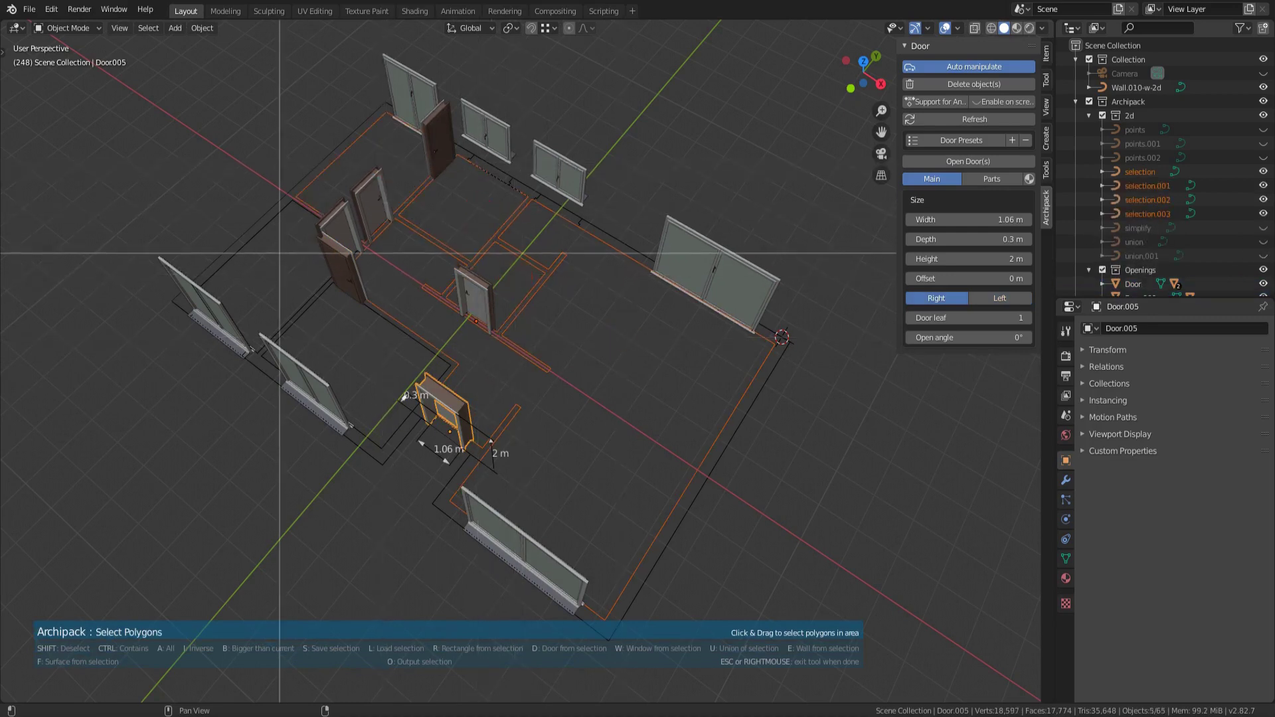
click(279, 254)
click(365, 353)
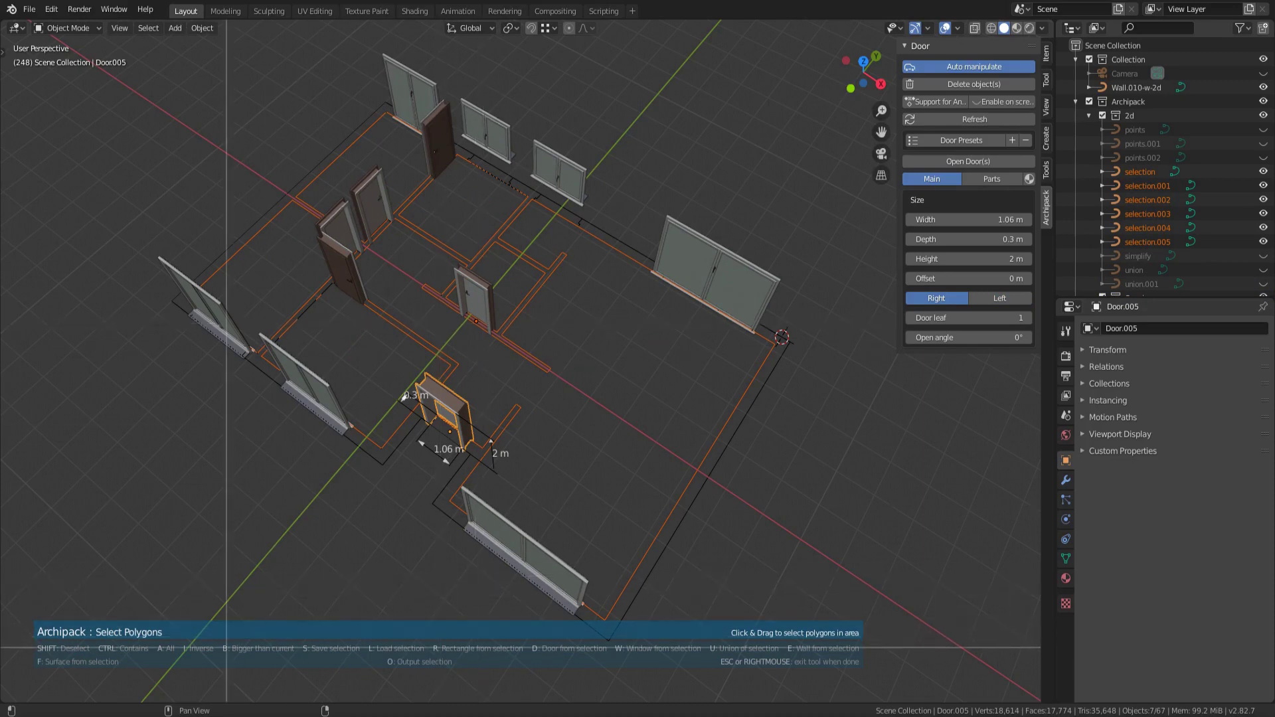
click(185, 447)
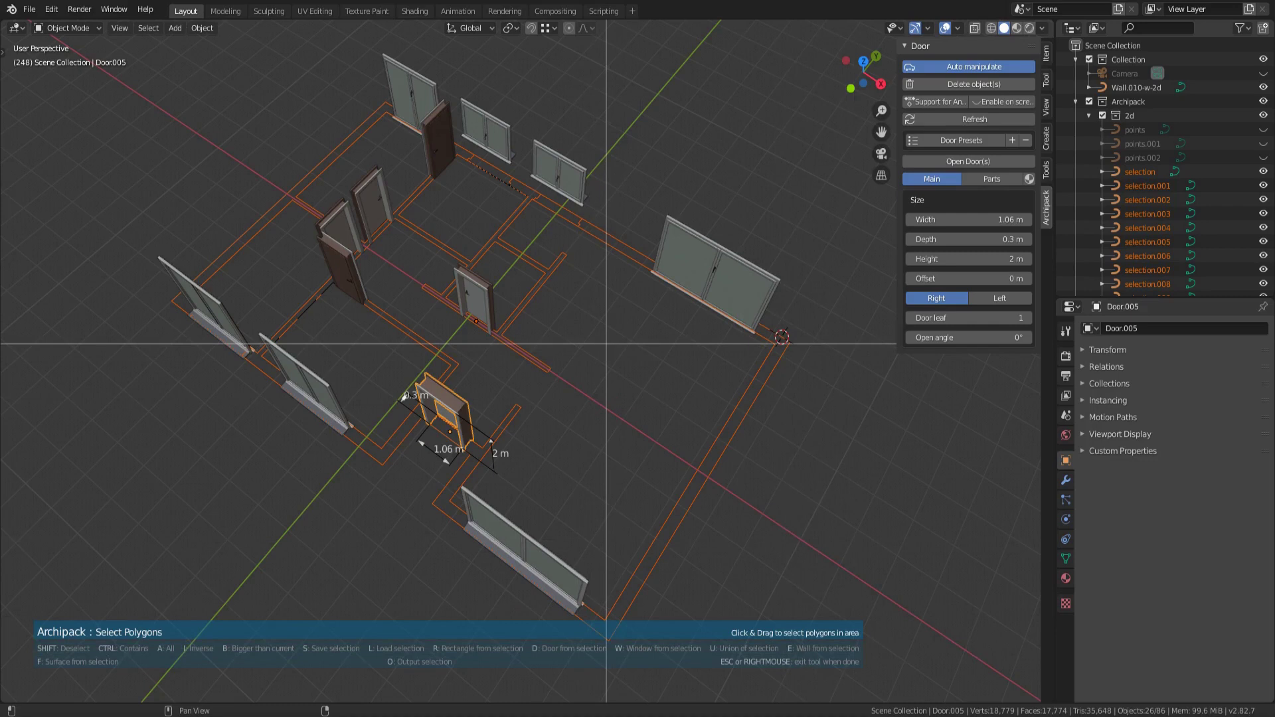
Generate 0.3 m thick, 2.7 m high walls from the picked polygons and inspect them
key(e)
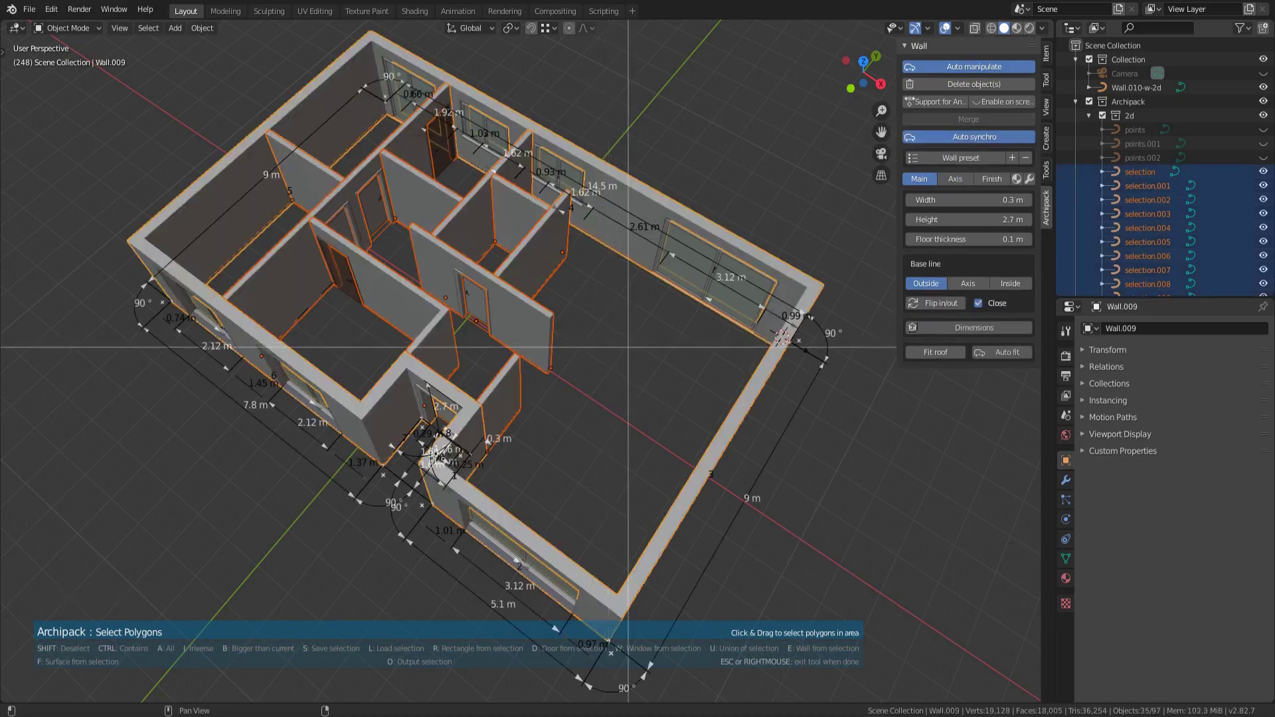
right_click(627, 346)
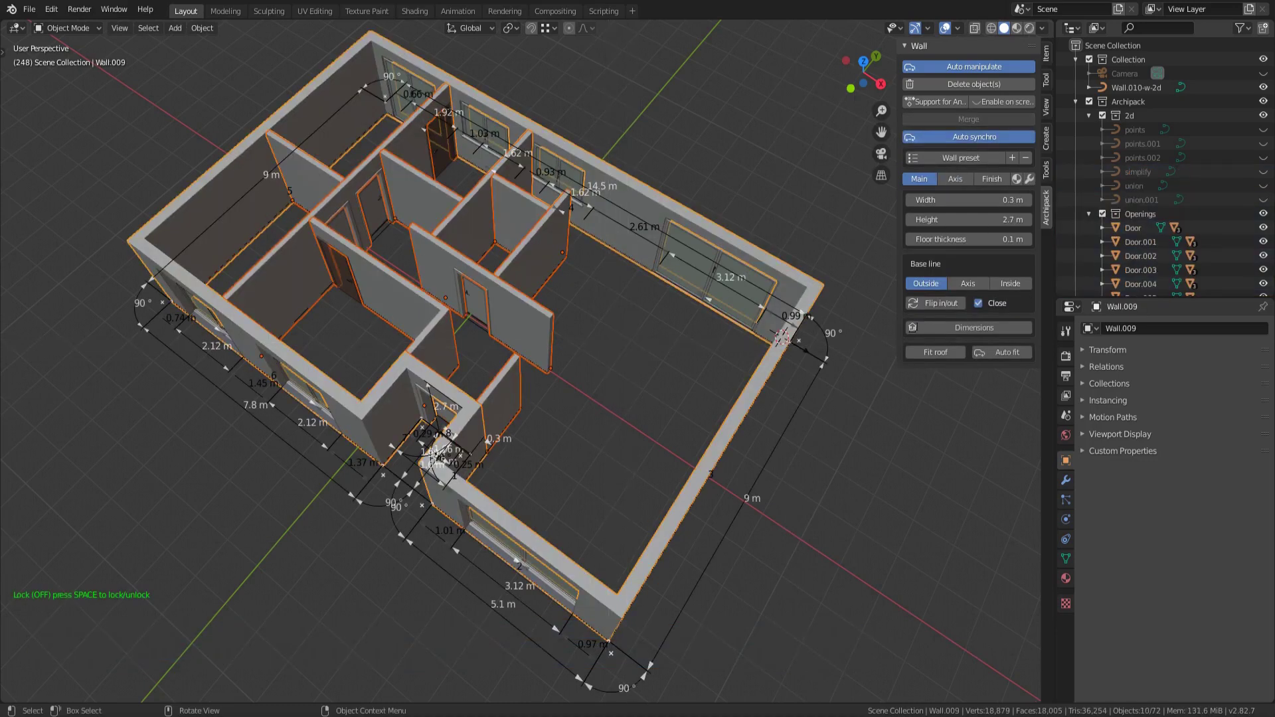
middle_drag(748, 469, 702, 452)
middle_drag(611, 285, 598, 300)
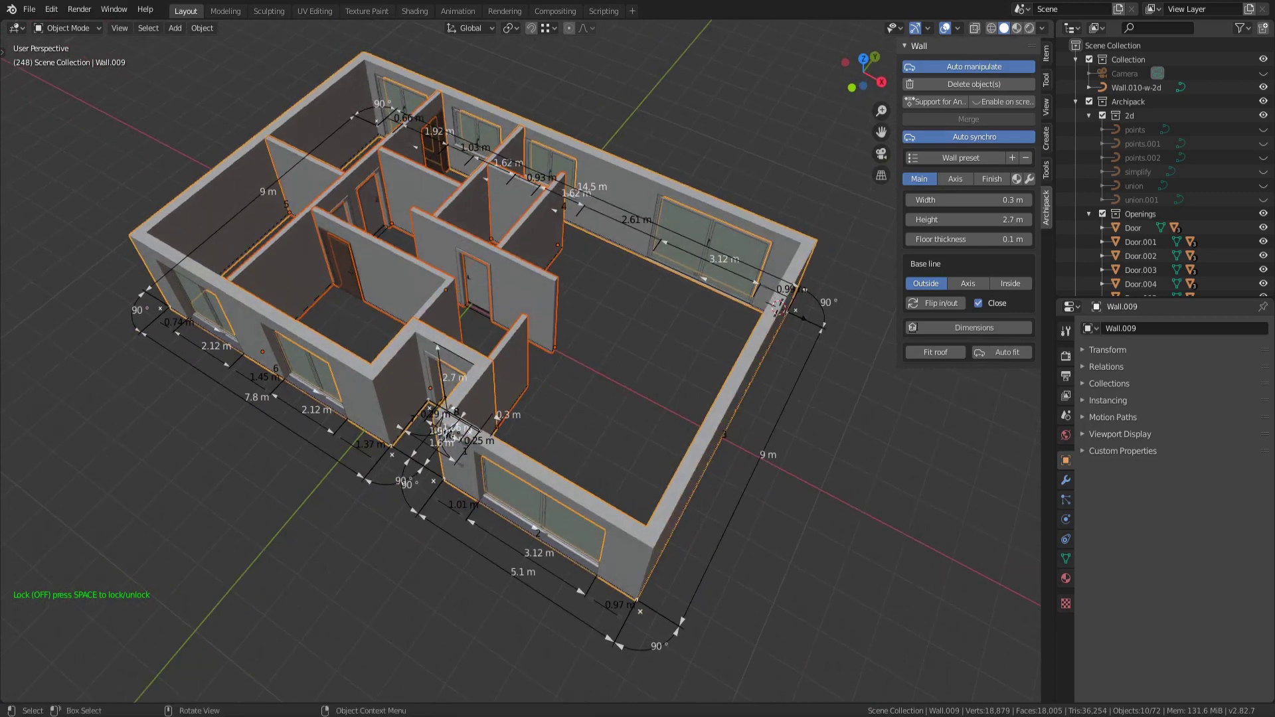
key(shift)
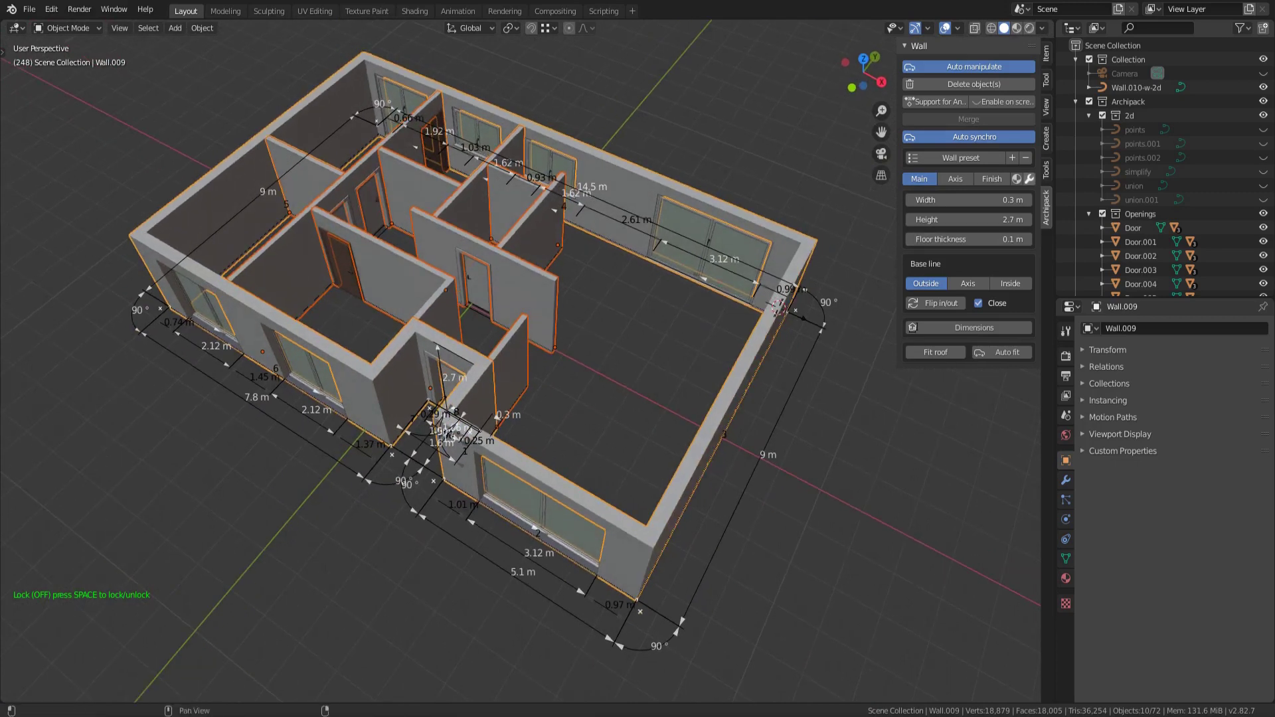
click(1029, 179)
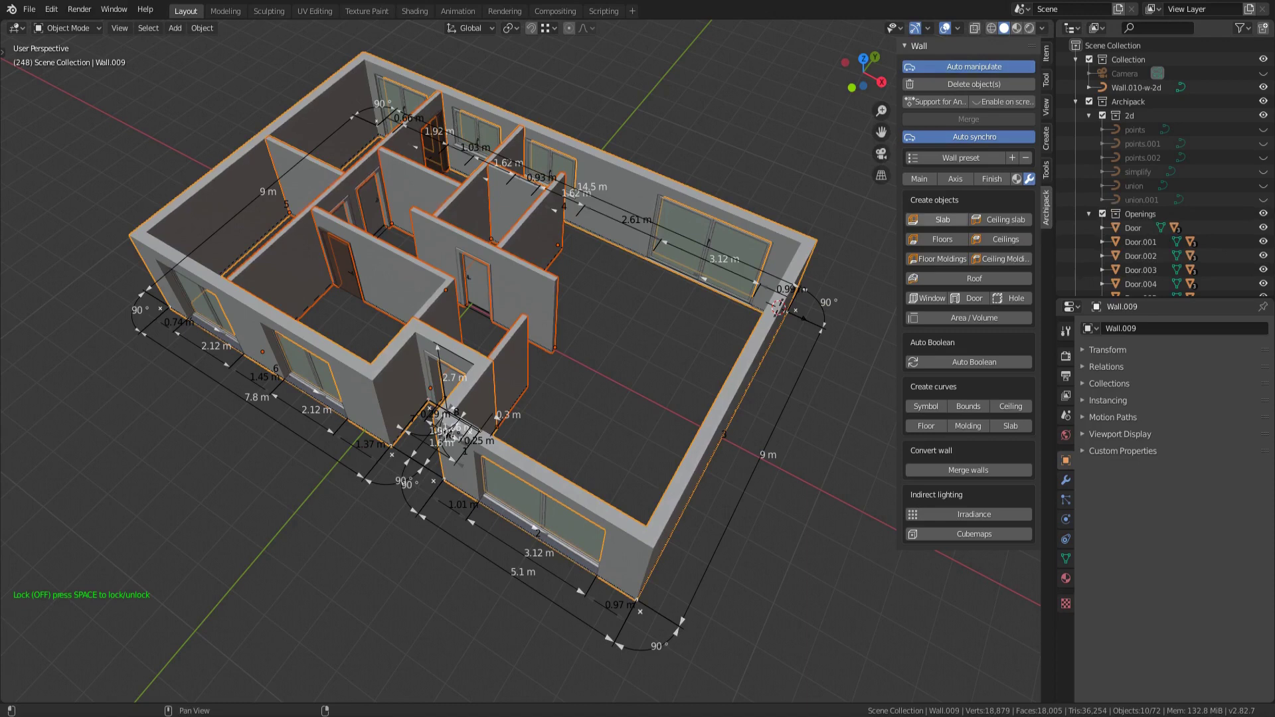
Add slabs and Hopscotch 30x30 tiled floors to all rooms
click(942, 220)
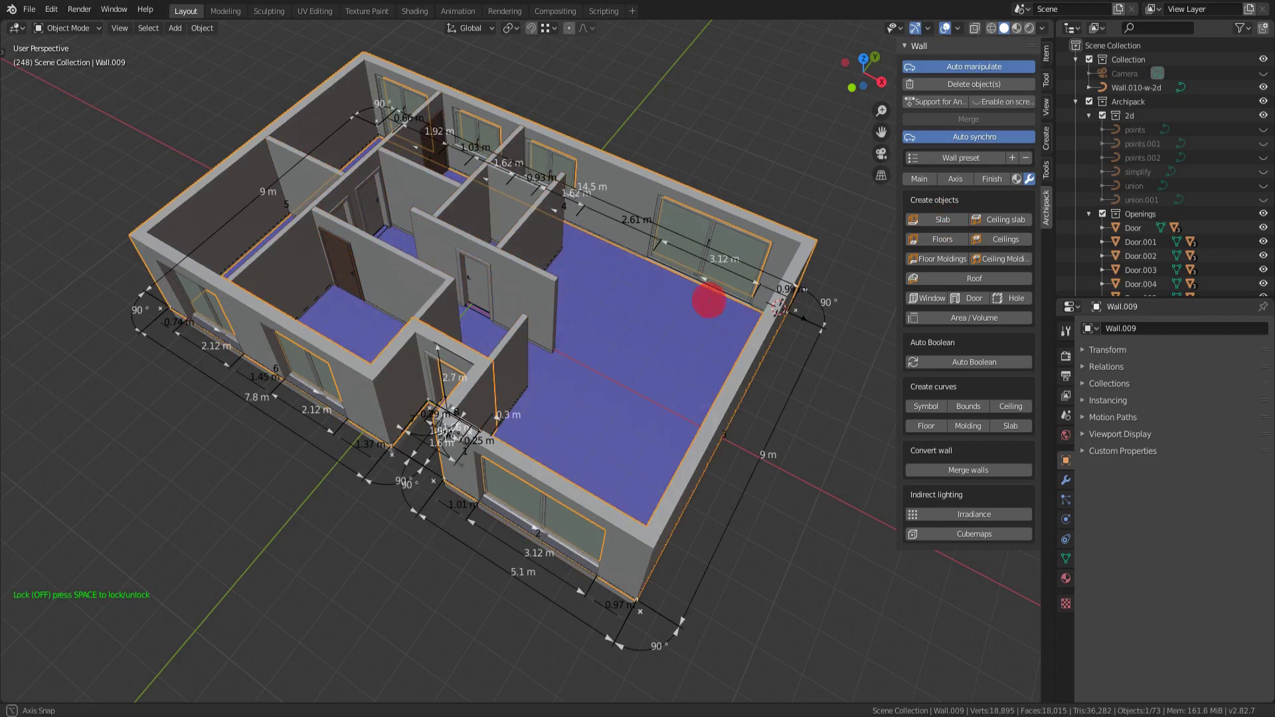
middle_drag(709, 301, 677, 329)
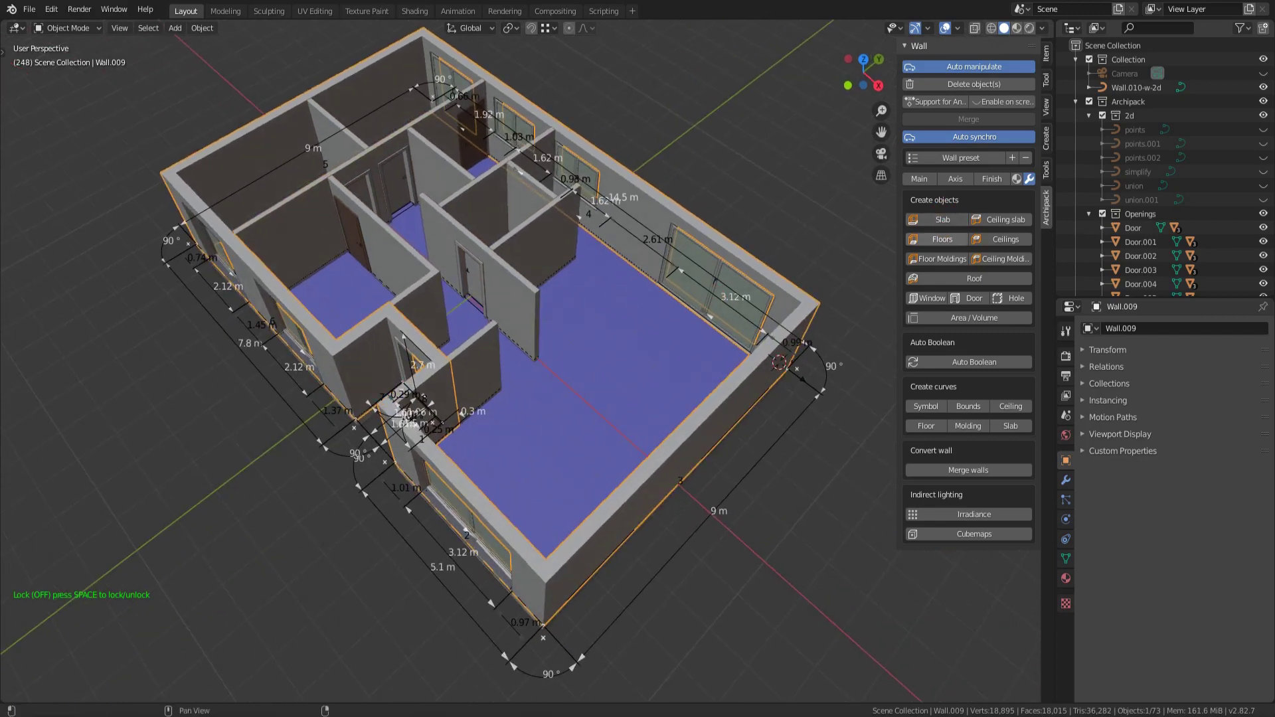
click(943, 239)
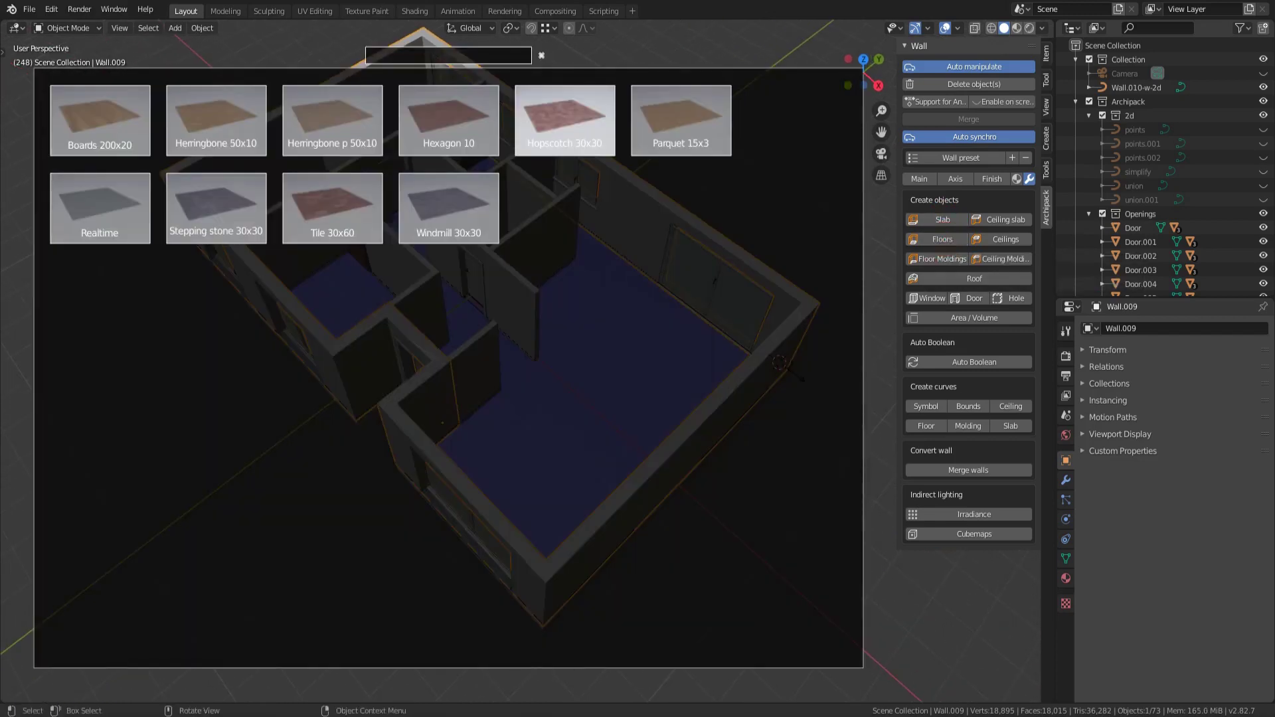
click(556, 136)
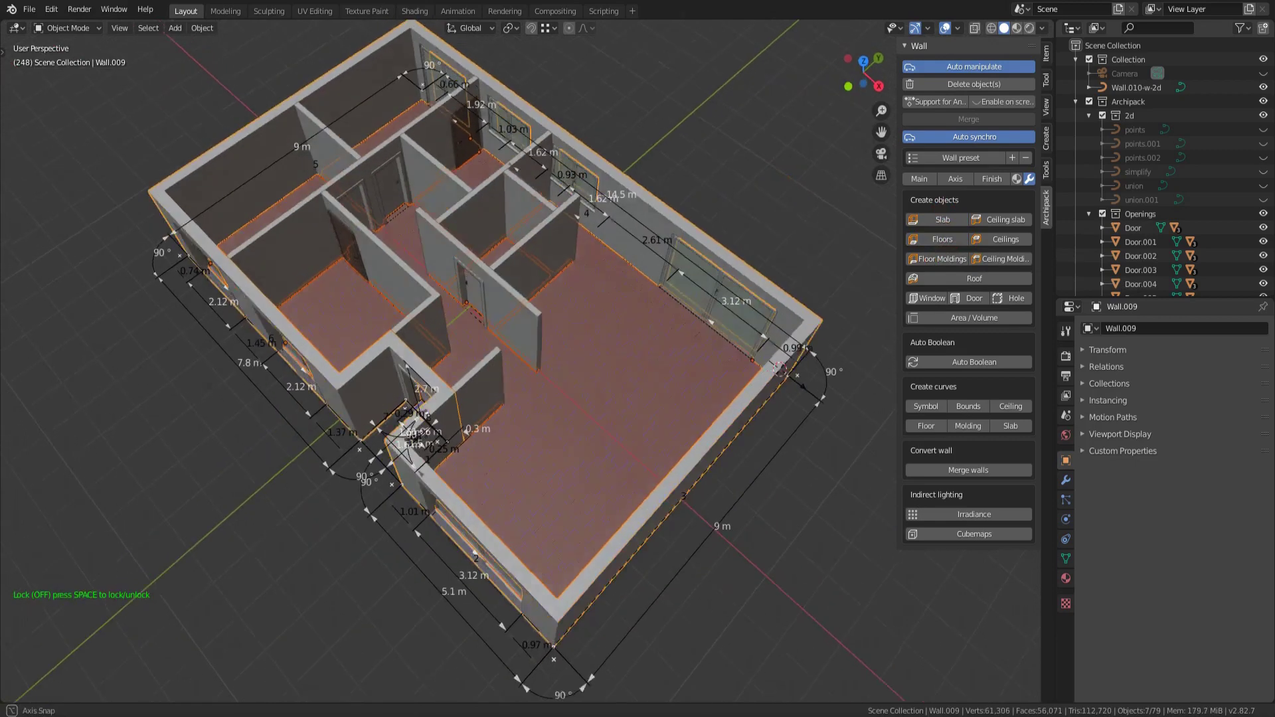
middle_drag(795, 186, 838, 189)
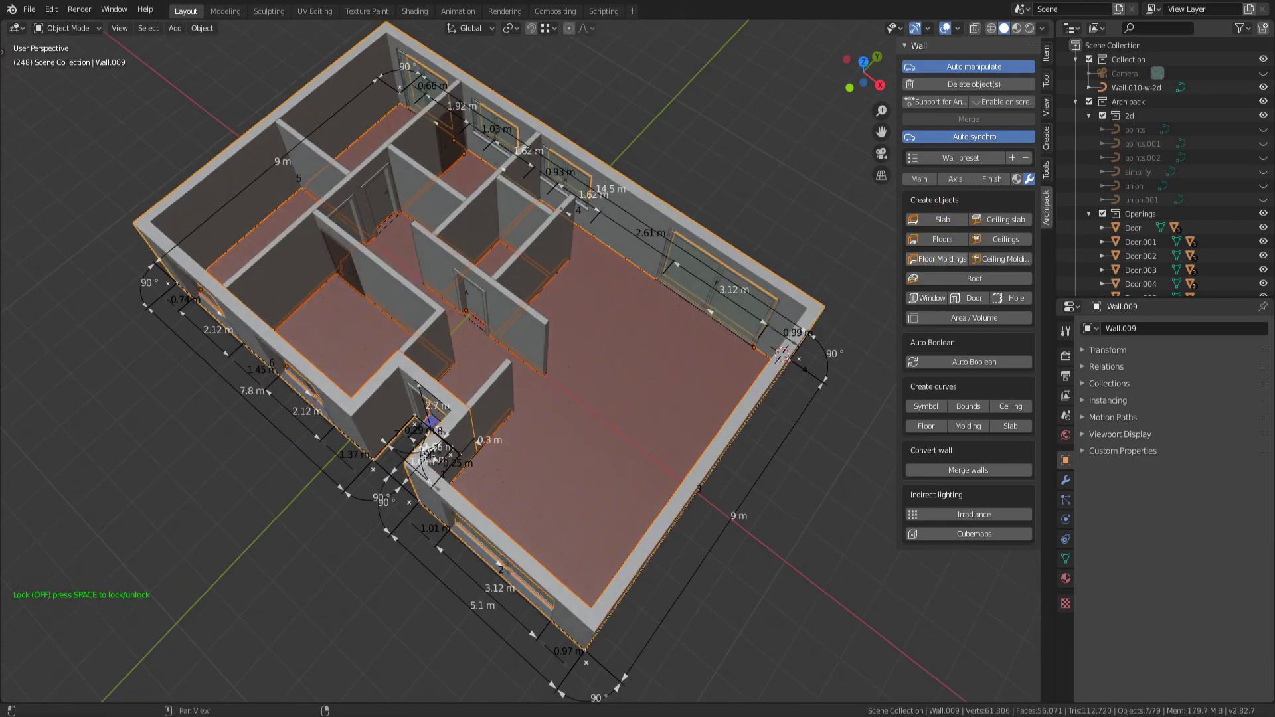
Add Square wood floor moldings along the wall bases
click(941, 258)
click(351, 121)
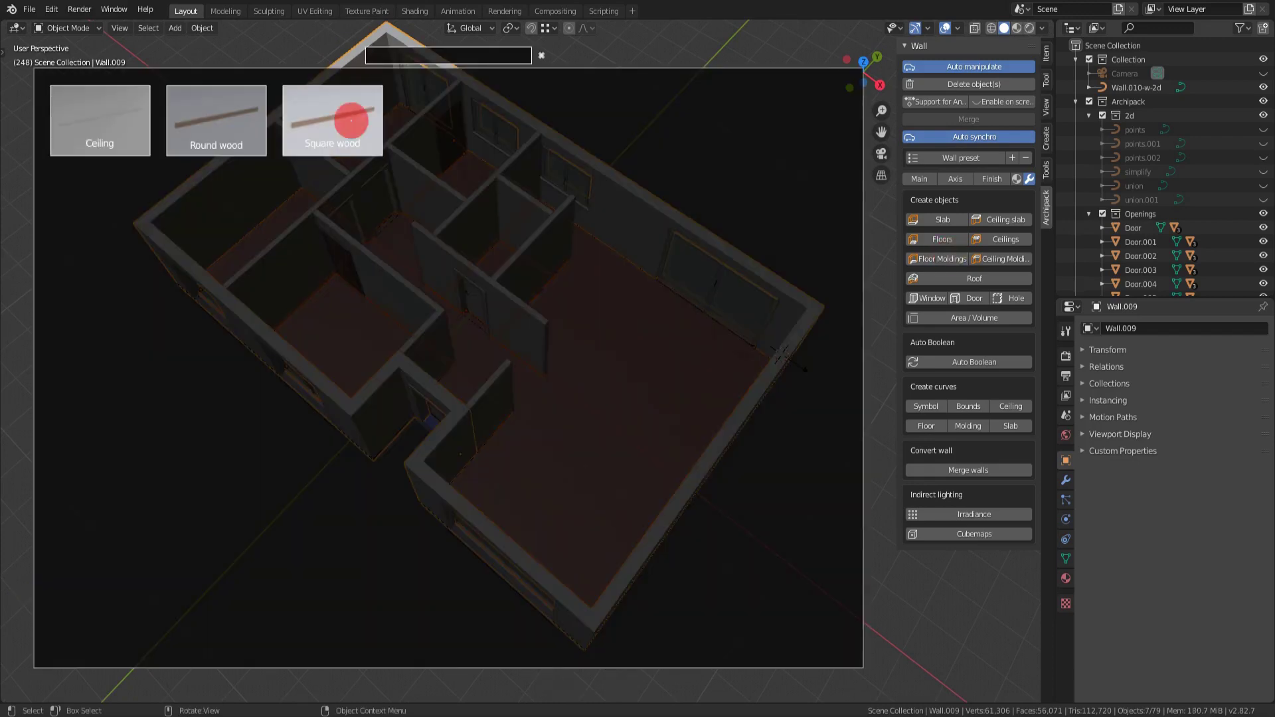
middle_drag(740, 184, 762, 179)
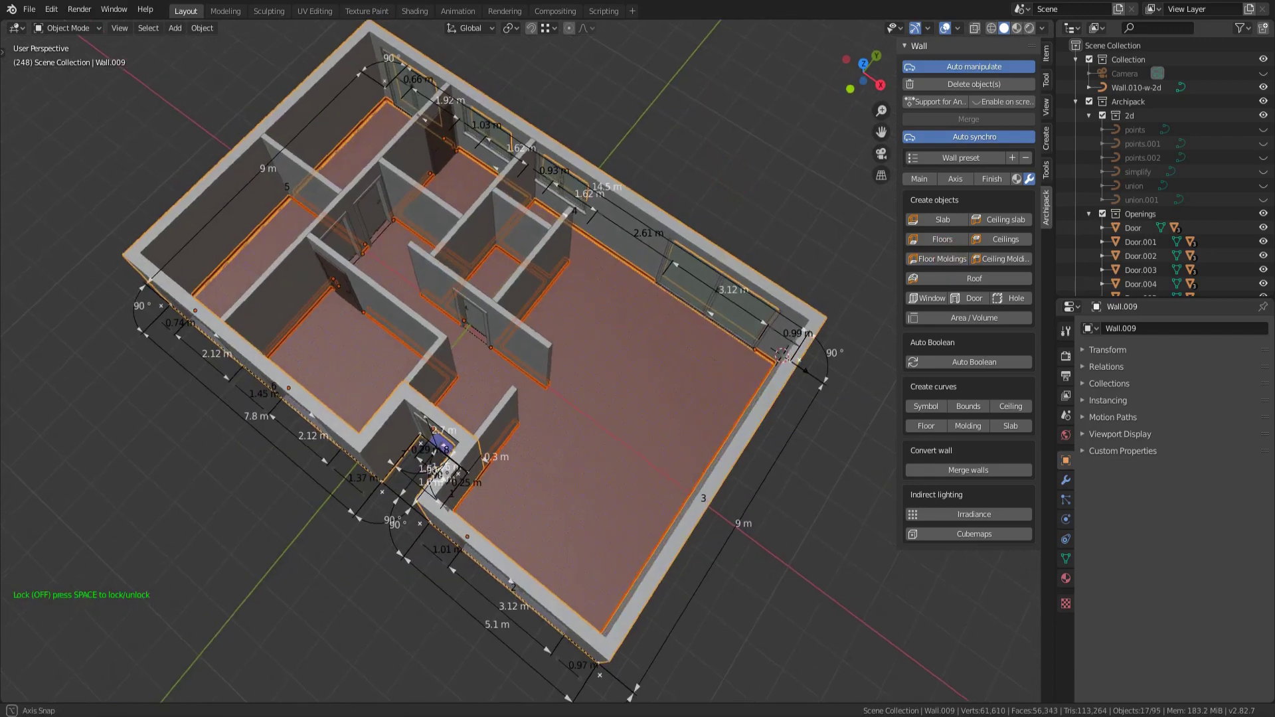
scroll(439, 434, up, 5)
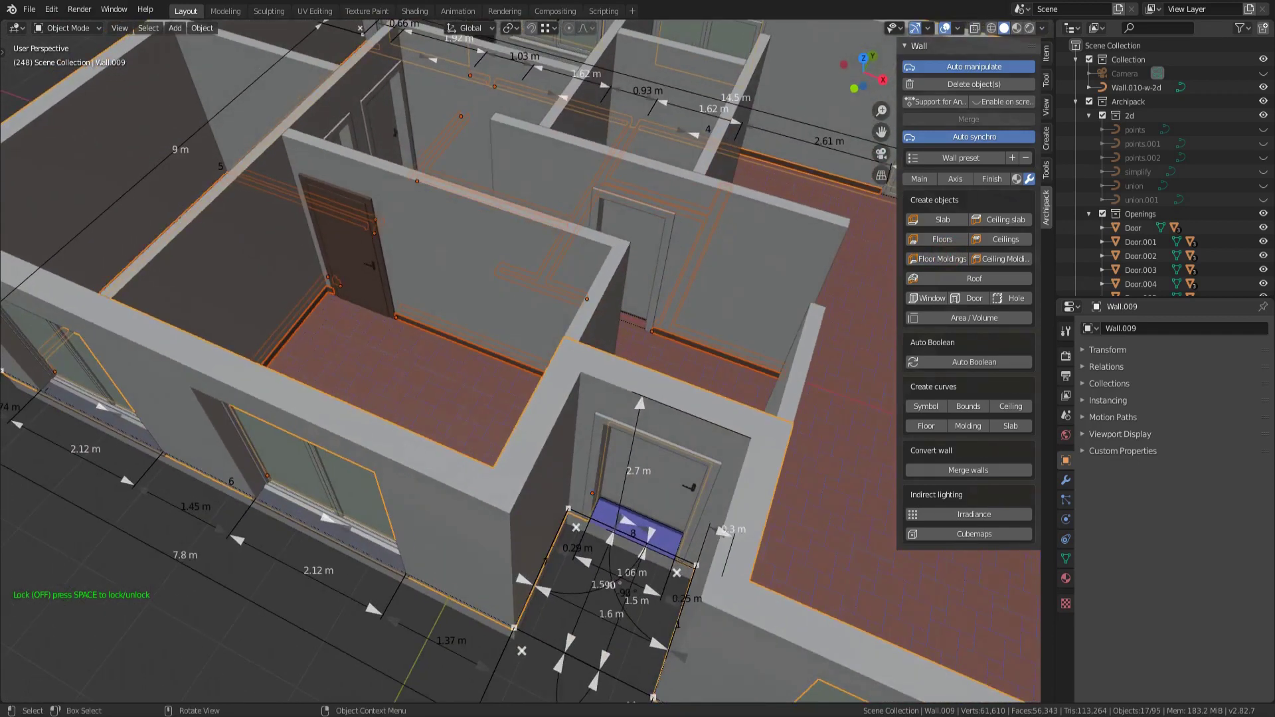
Select Door.003, then all objects in the Openings collection
click(358, 251)
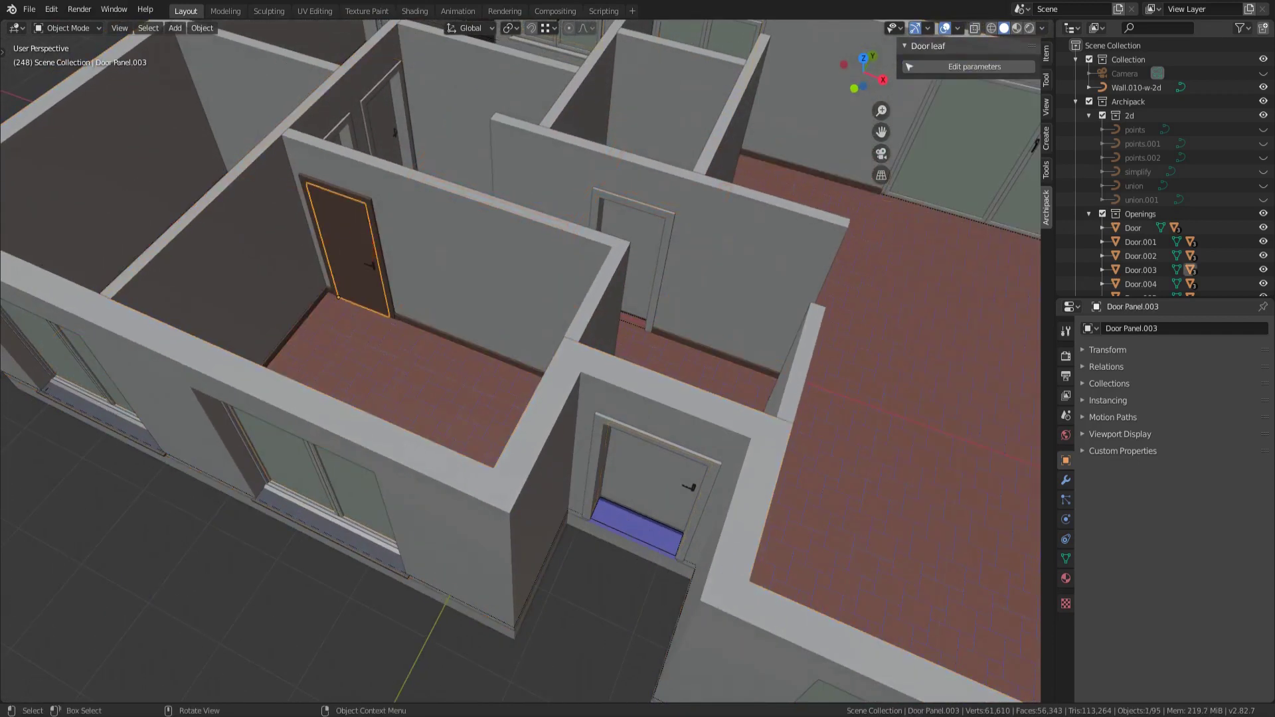
click(374, 221)
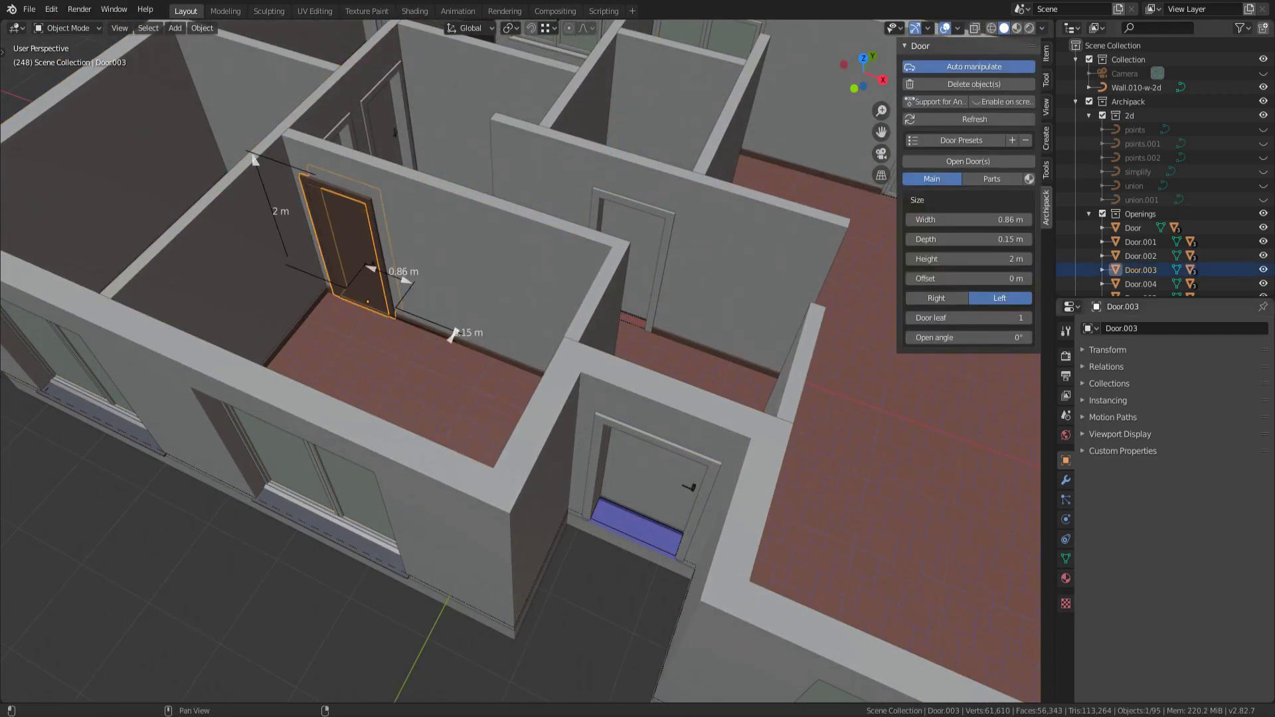
right_click(1133, 214)
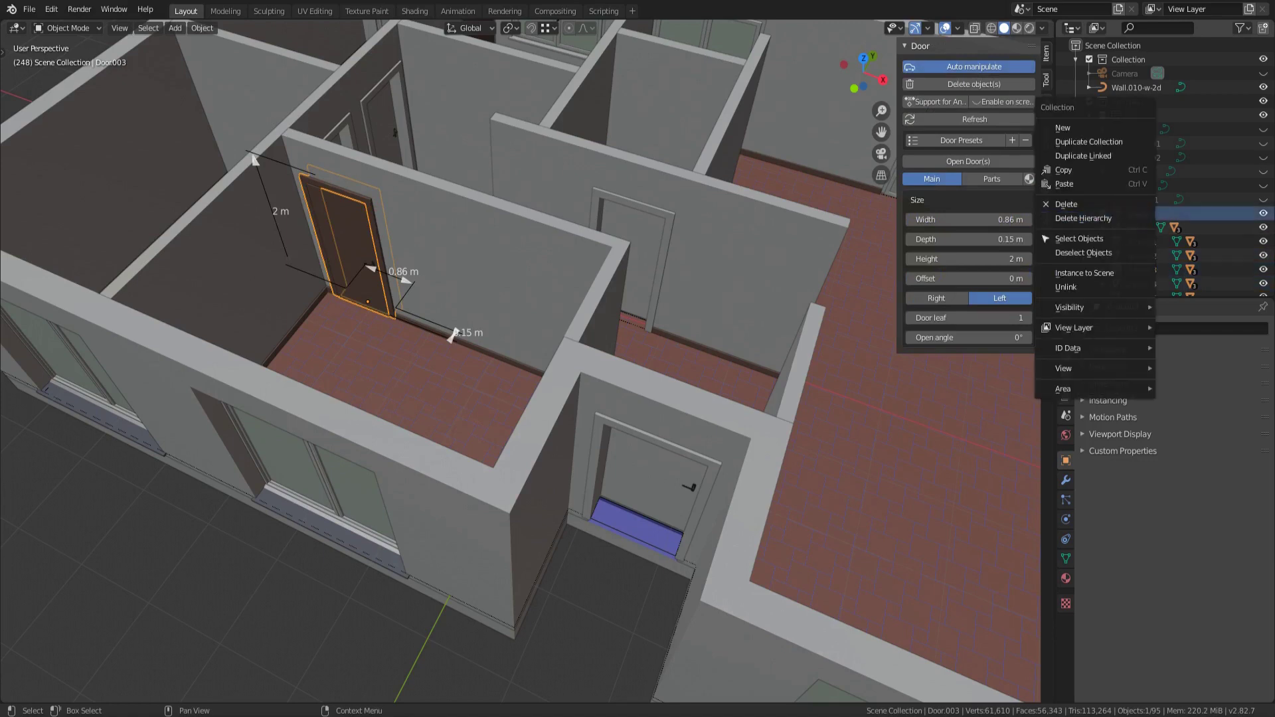
click(1117, 232)
scroll(1146, 239, down, 5)
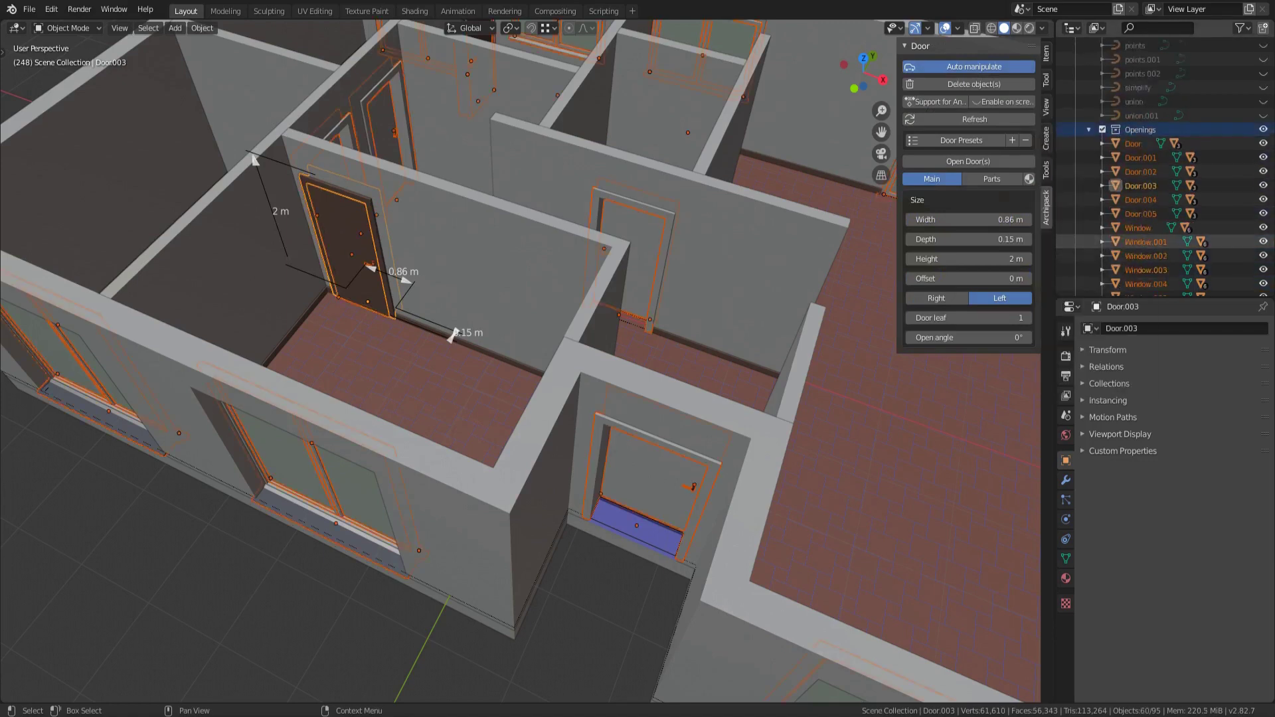
scroll(1146, 229, up, 5)
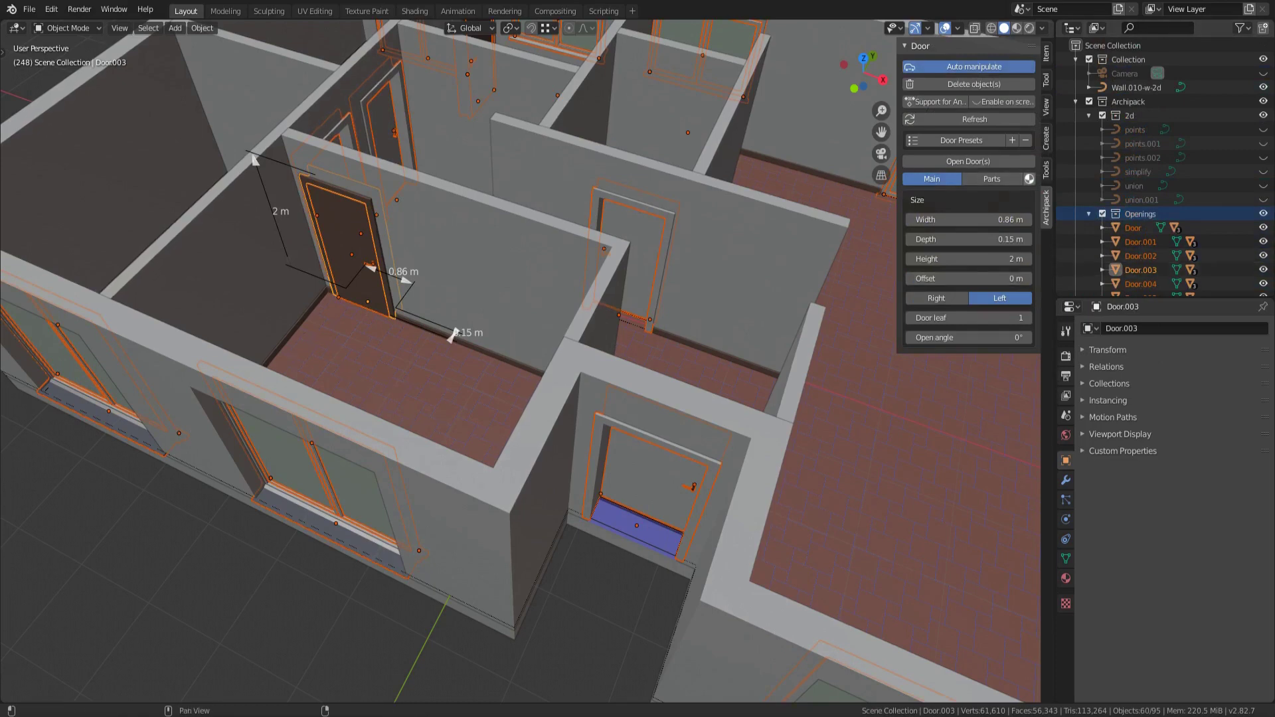
Set the doors' Frame inside and Door inside materials to PVC white
click(1030, 179)
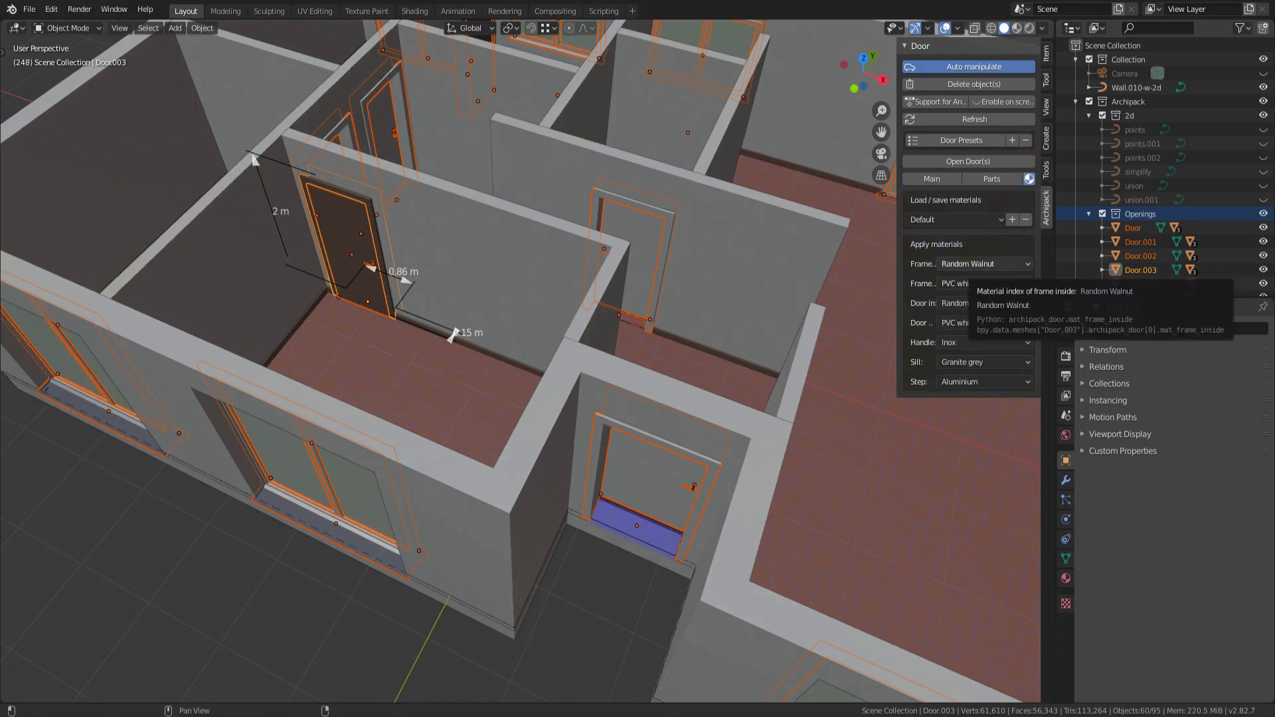
click(985, 263)
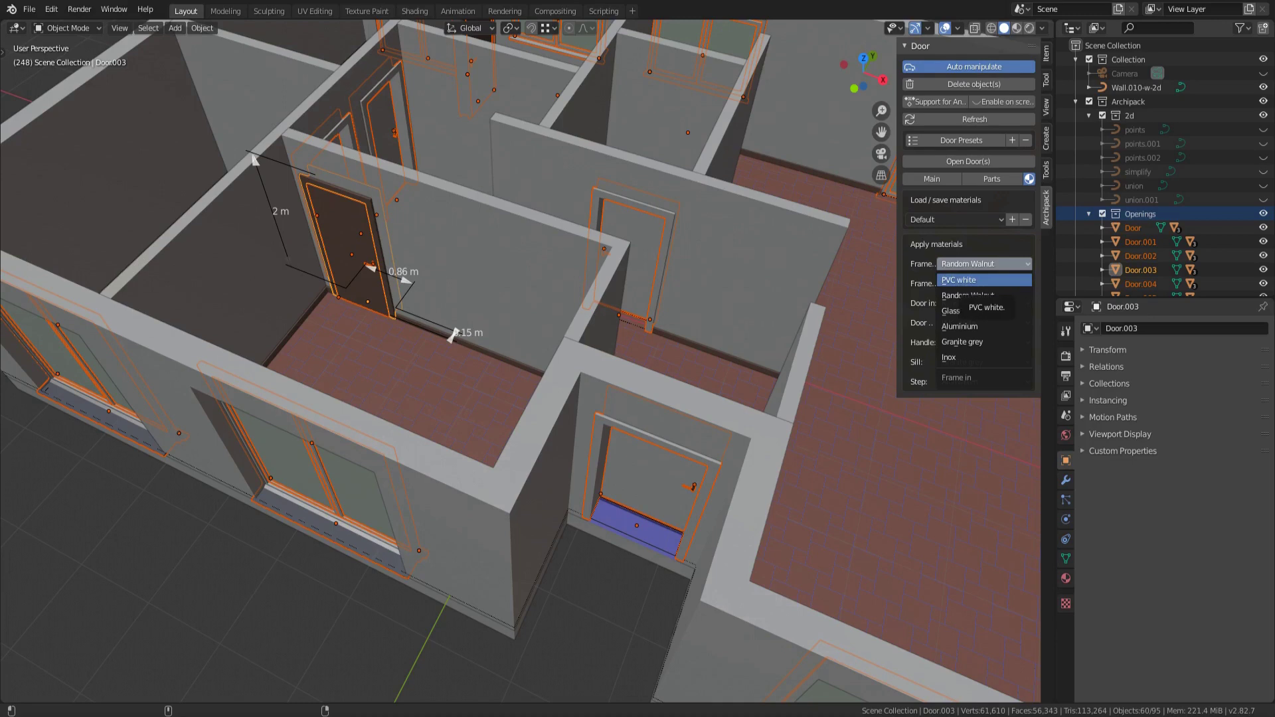
click(976, 280)
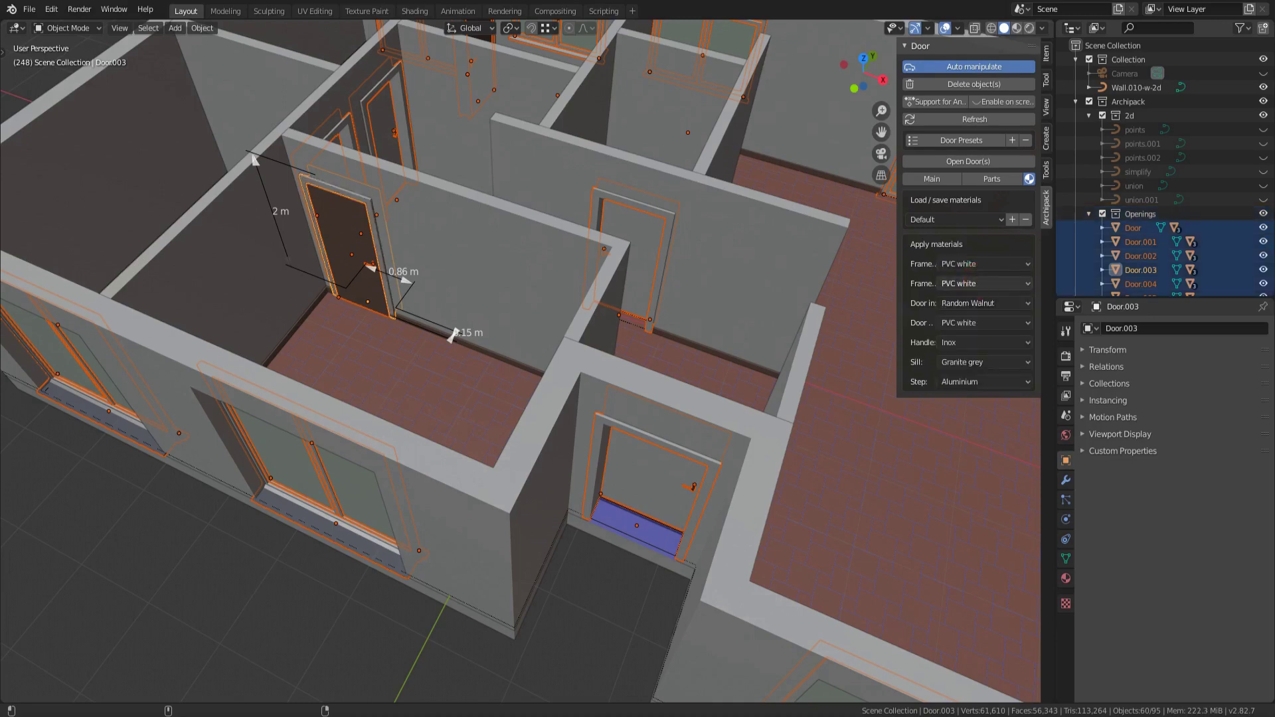
click(983, 299)
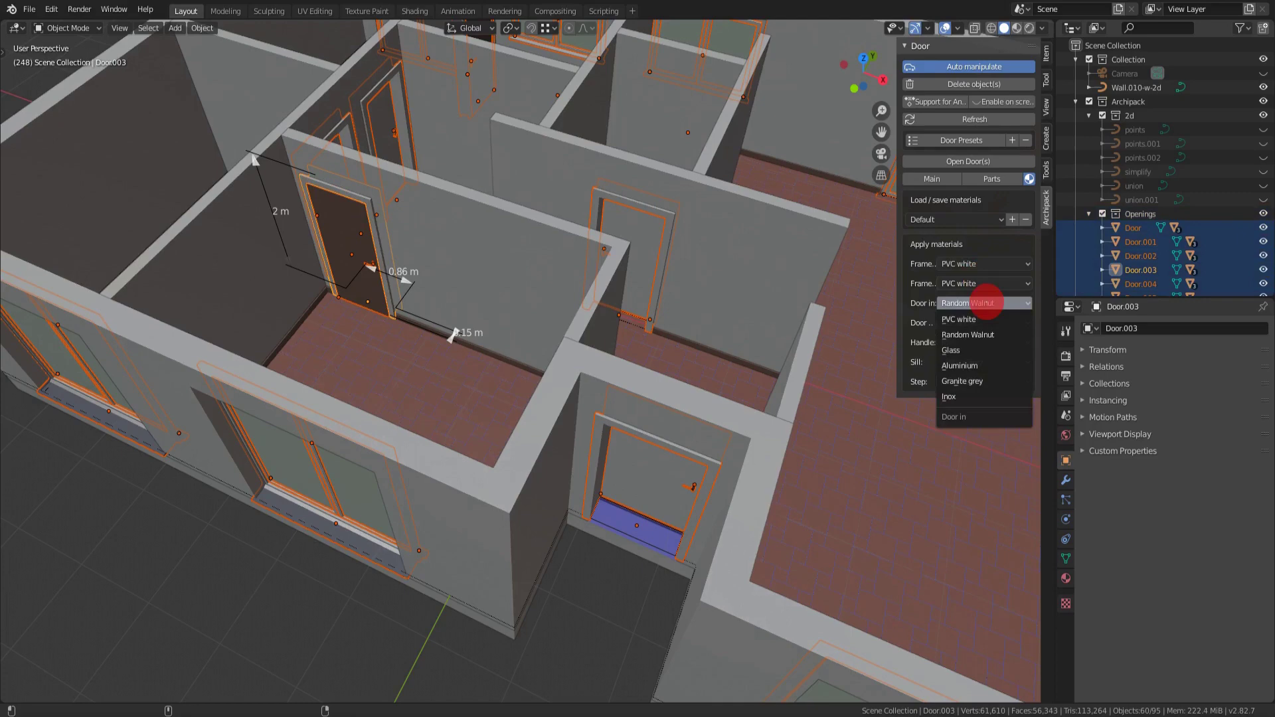
click(982, 320)
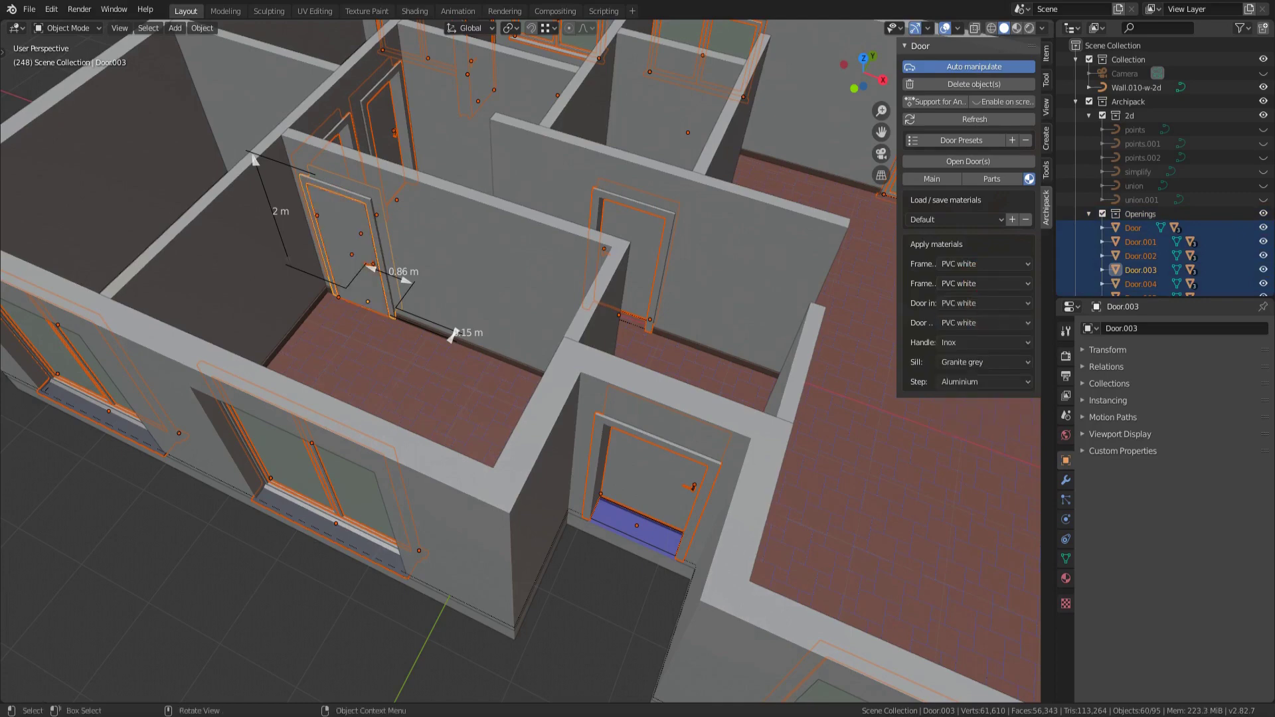
mouse_move(453, 334)
middle_down()
mouse_move(519, 176)
mouse_move(438, 330)
middle_up()
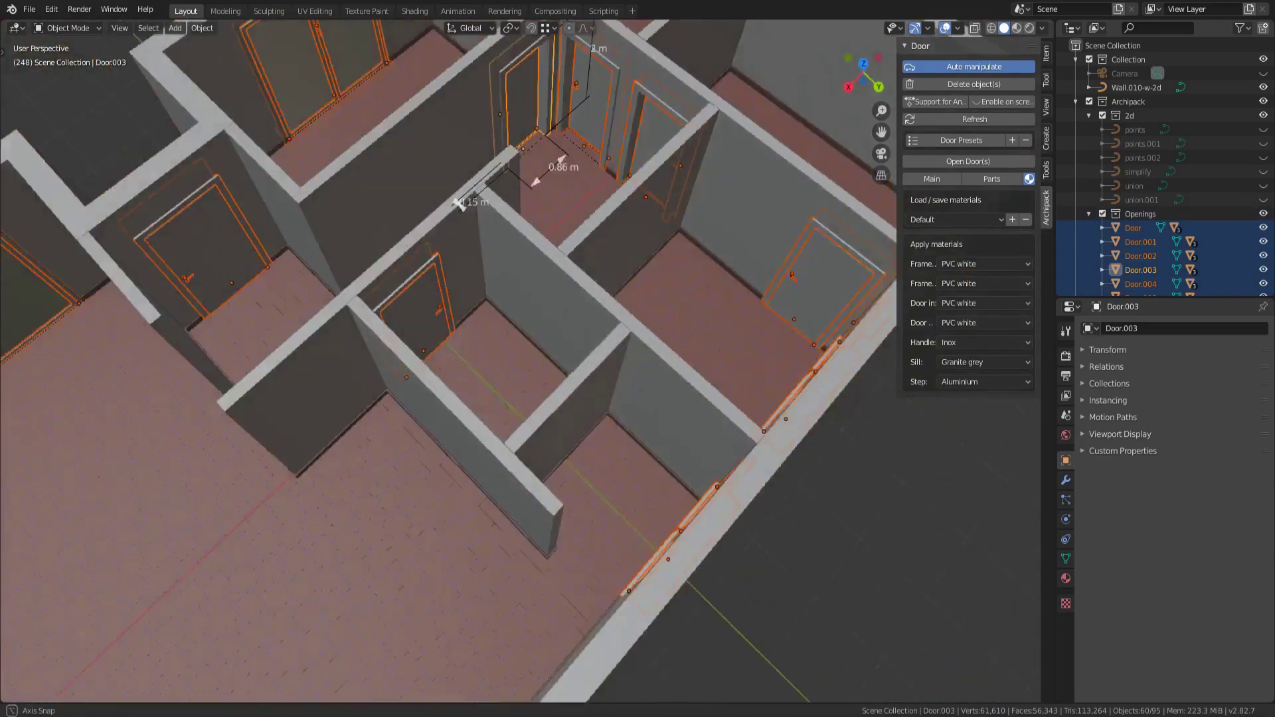
scroll(439, 329, down, 5)
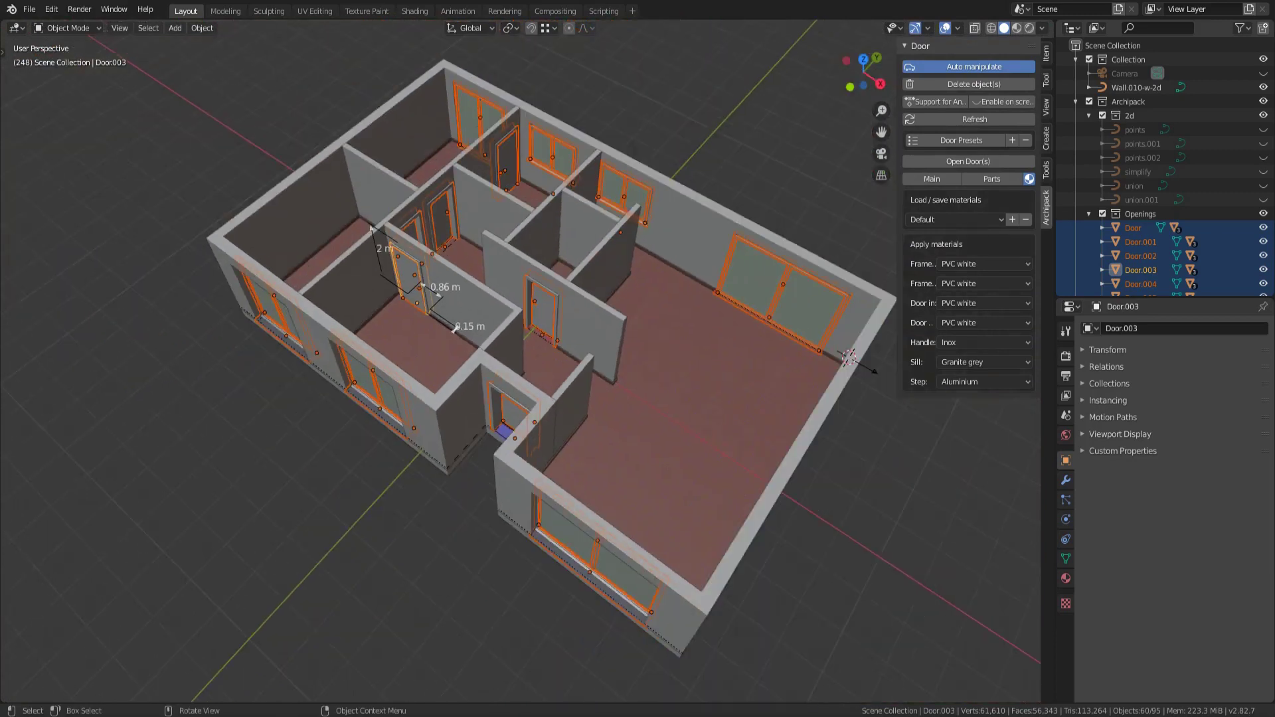
Orbit to view the whole house and deselect all the doors
middle_drag(519, 328, 558, 323)
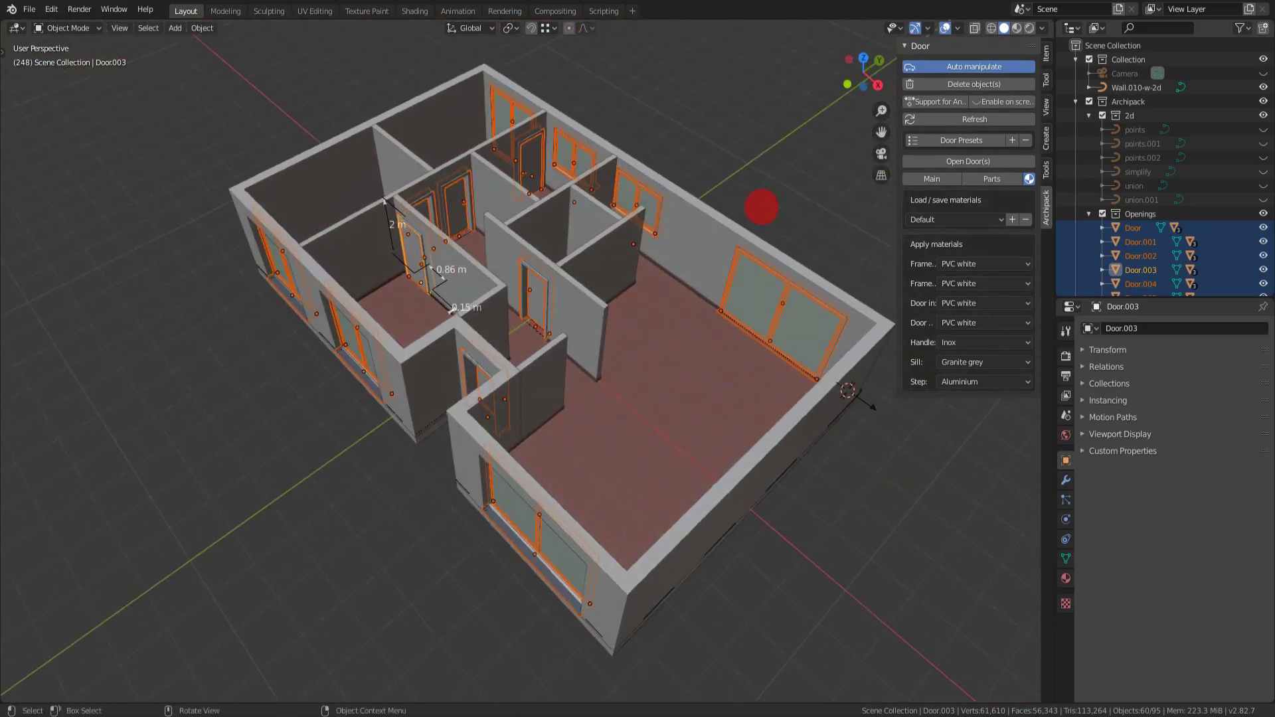
click(762, 208)
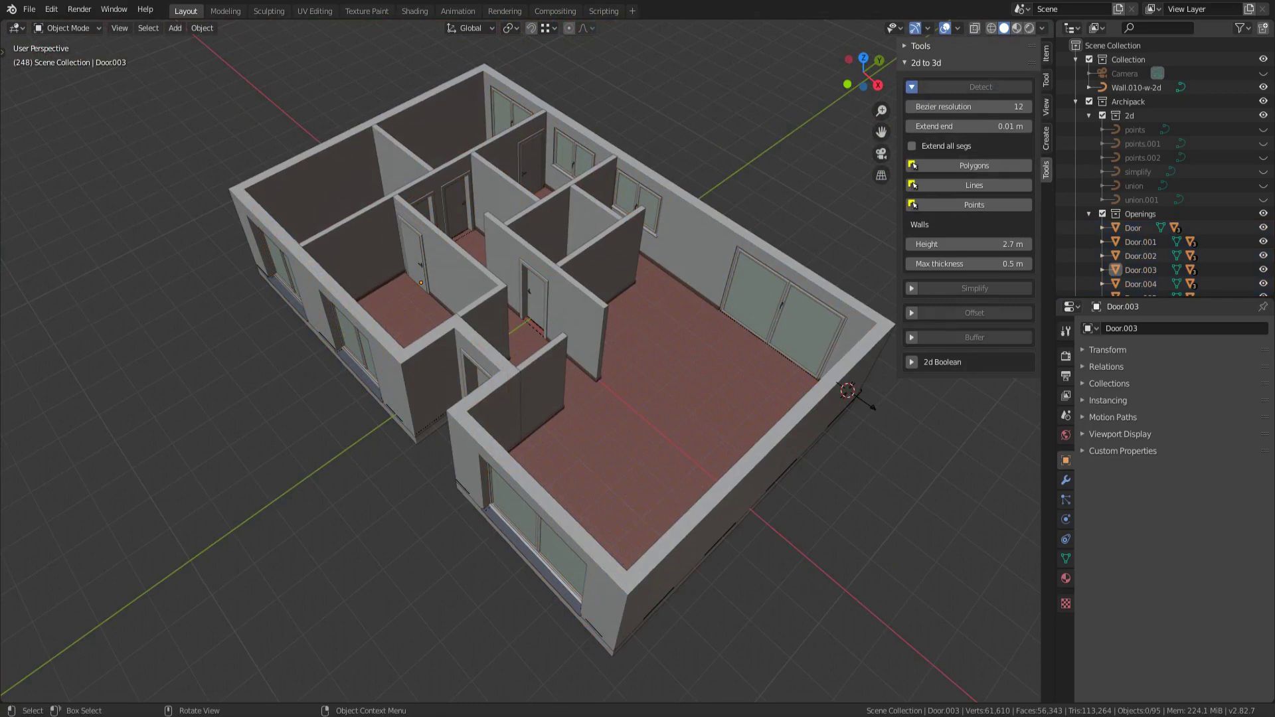
key(shift)
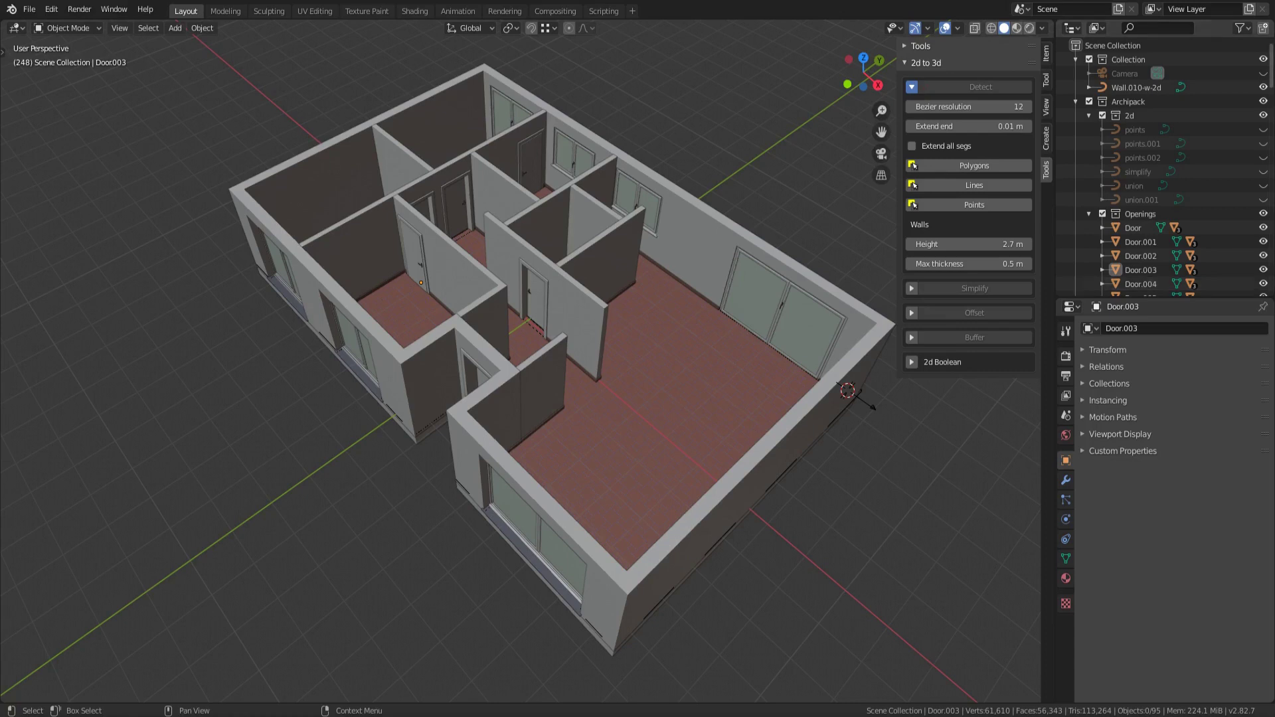